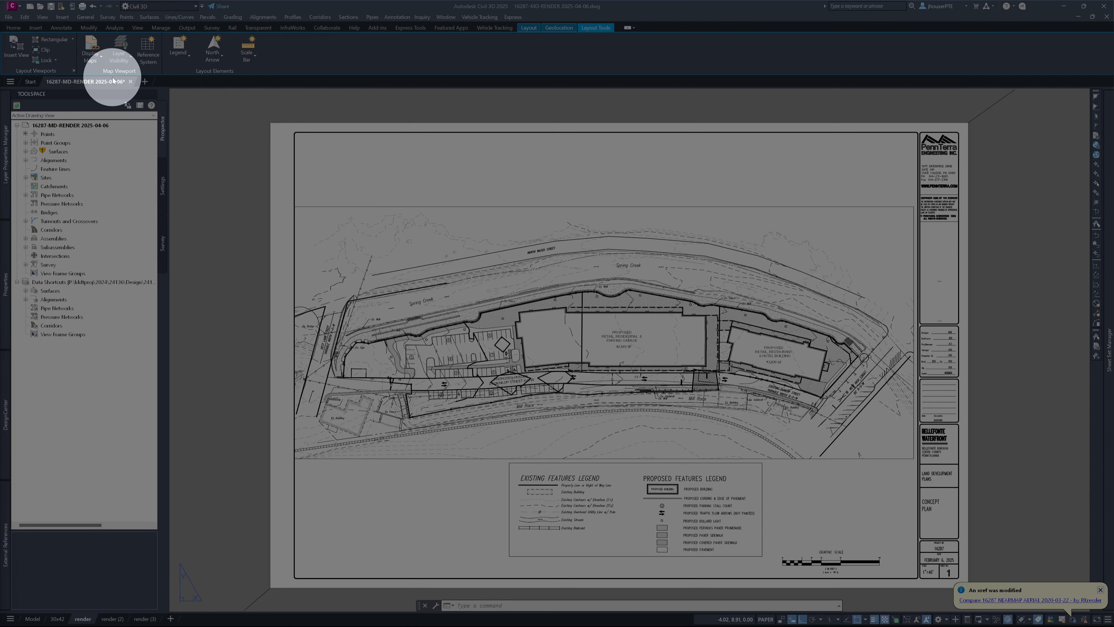
- Review the render, render (2) and render (3) layouts and check the plot settings for render (3) without plotting
mouse_move(100, 83)
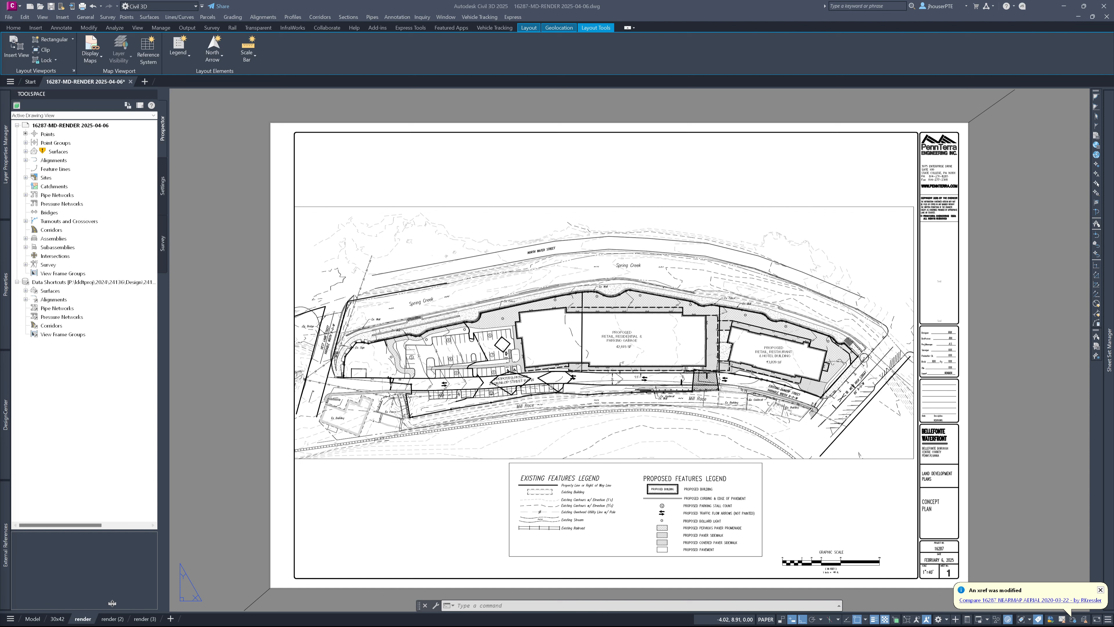
click(113, 619)
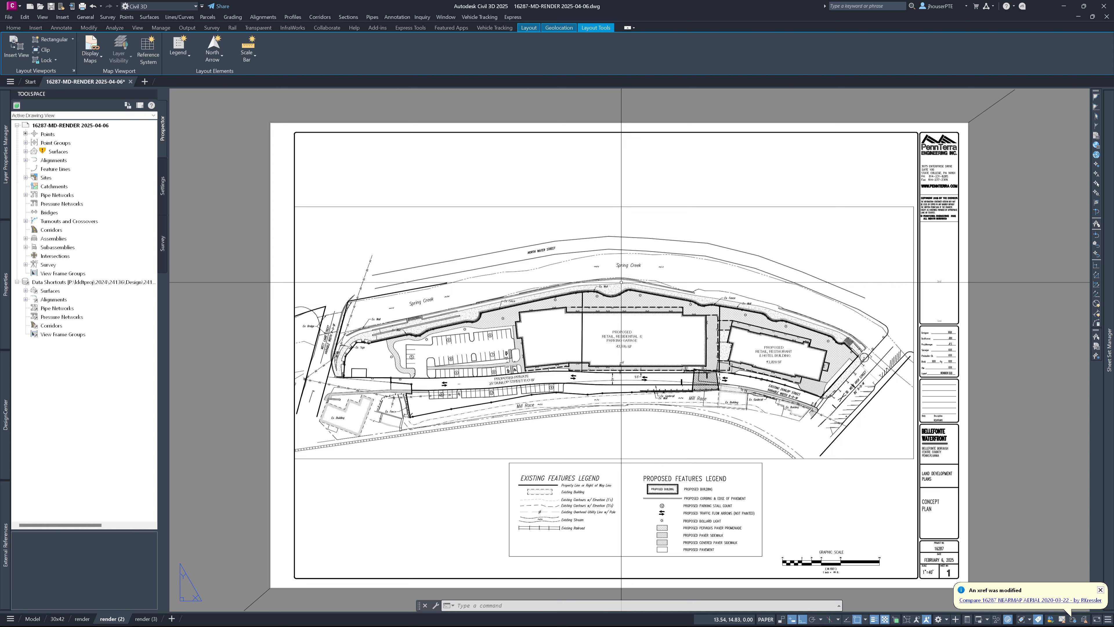
click(145, 619)
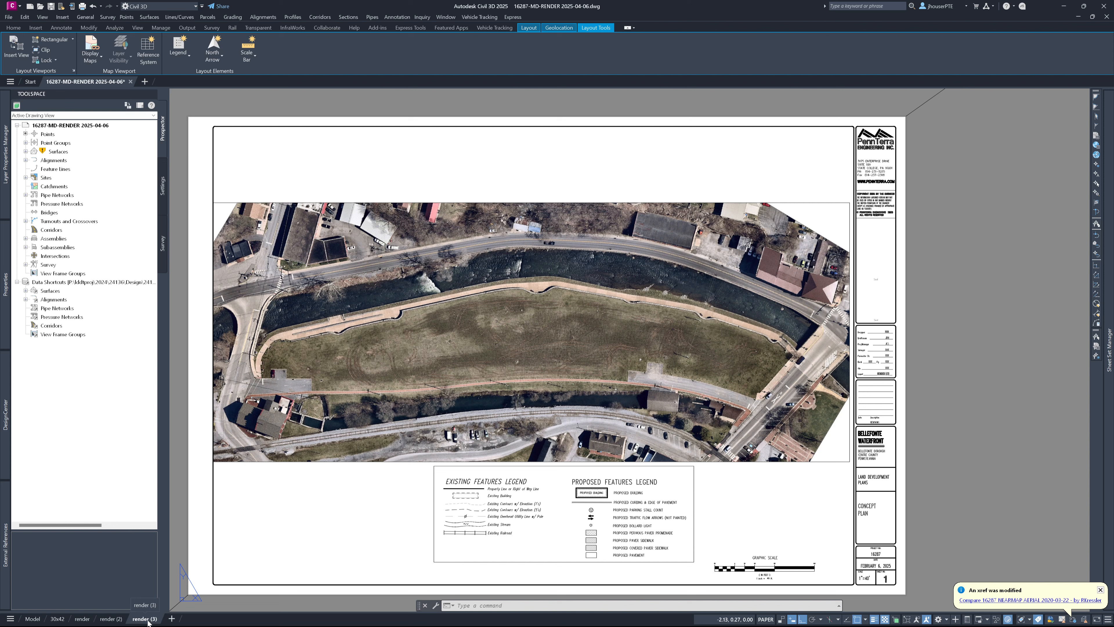
key(ctrl+p)
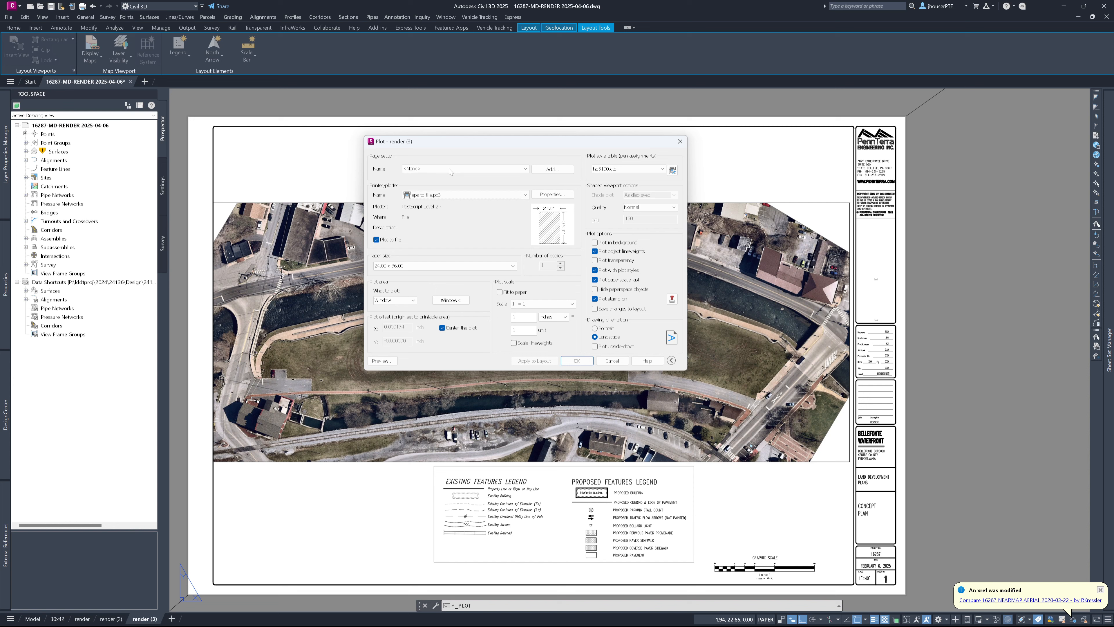
click(611, 361)
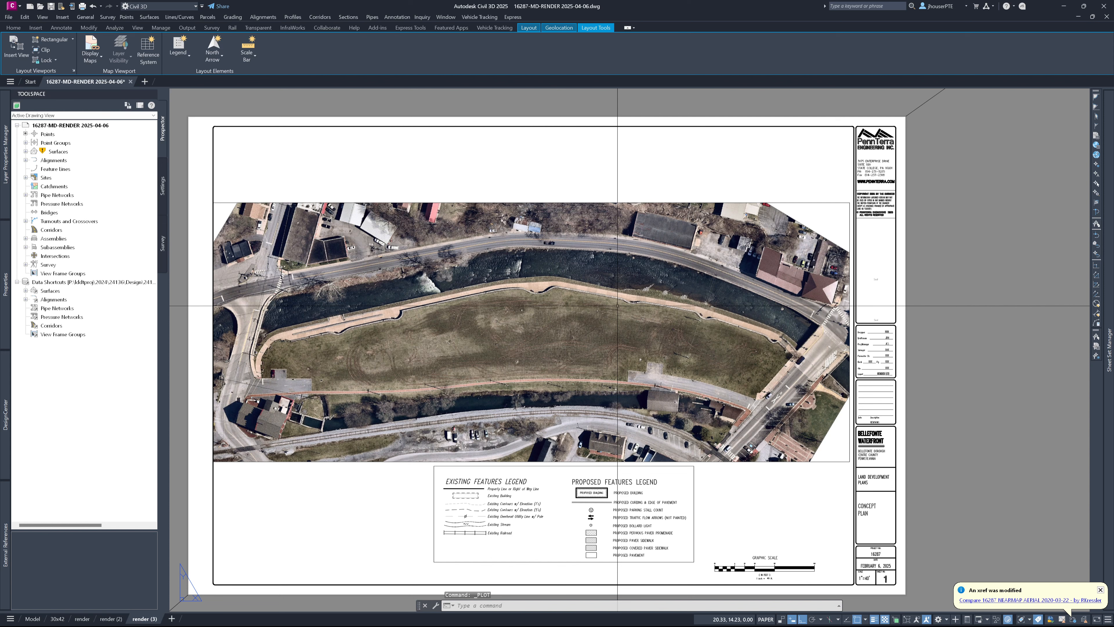
- Switch to Photoshop and browse to the 2025-02 - Render folder within Monthly CAD Training on the S drive to open files
click(576, 617)
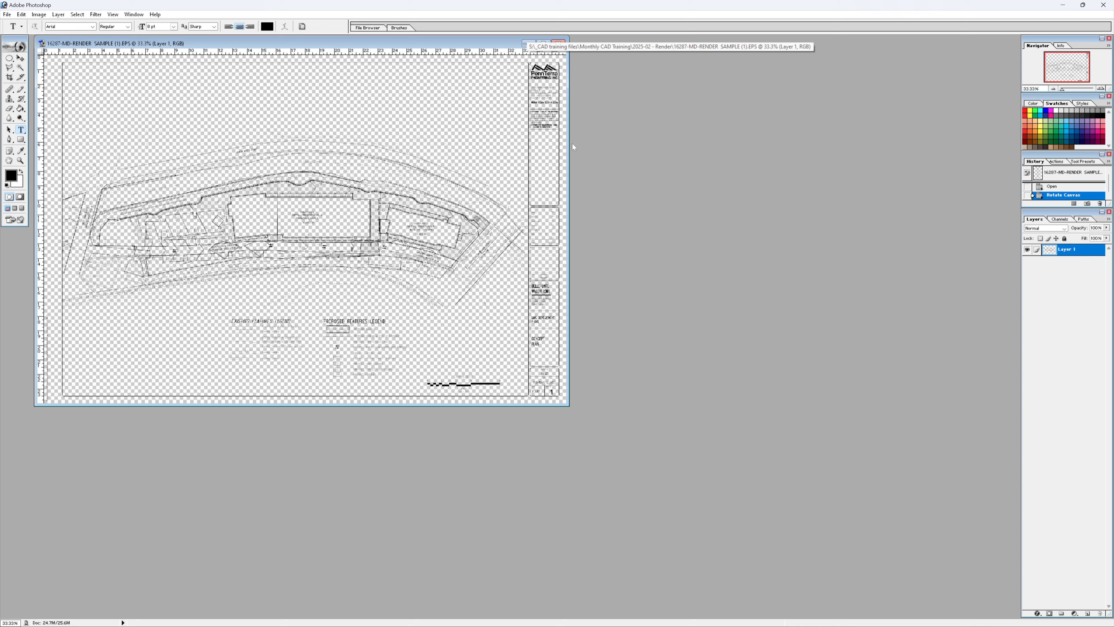
key(ctrl+o)
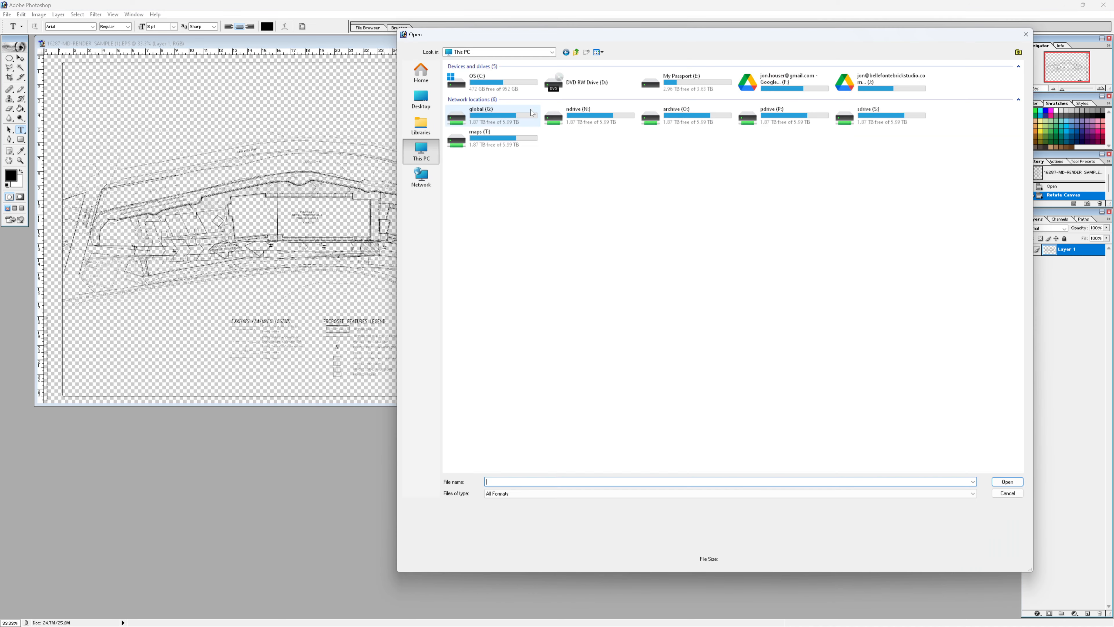
click(881, 123)
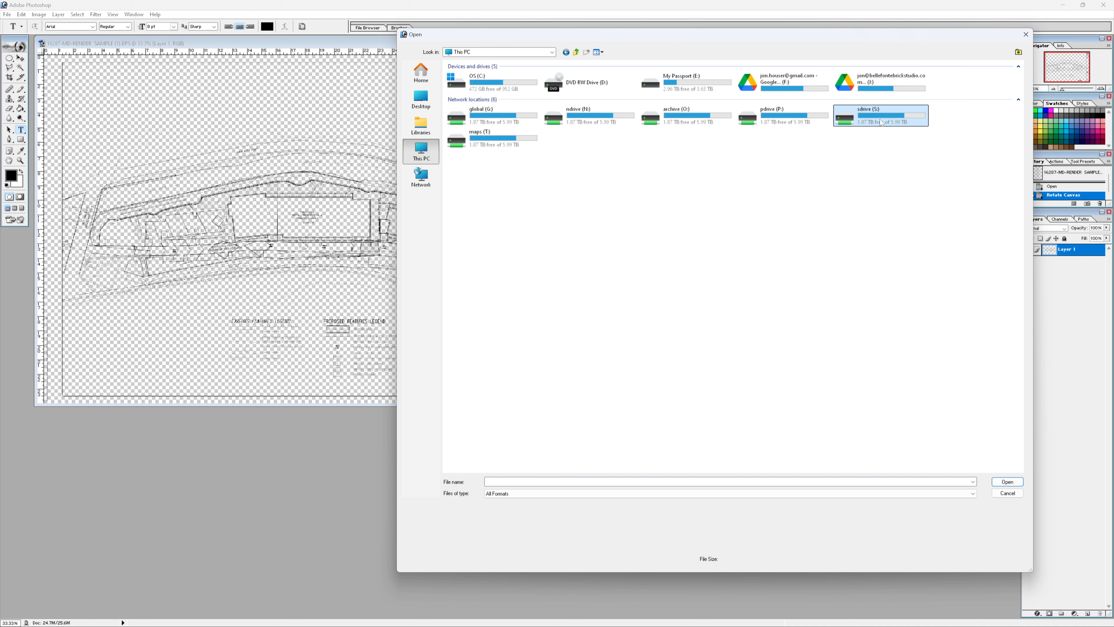
double_click(881, 123)
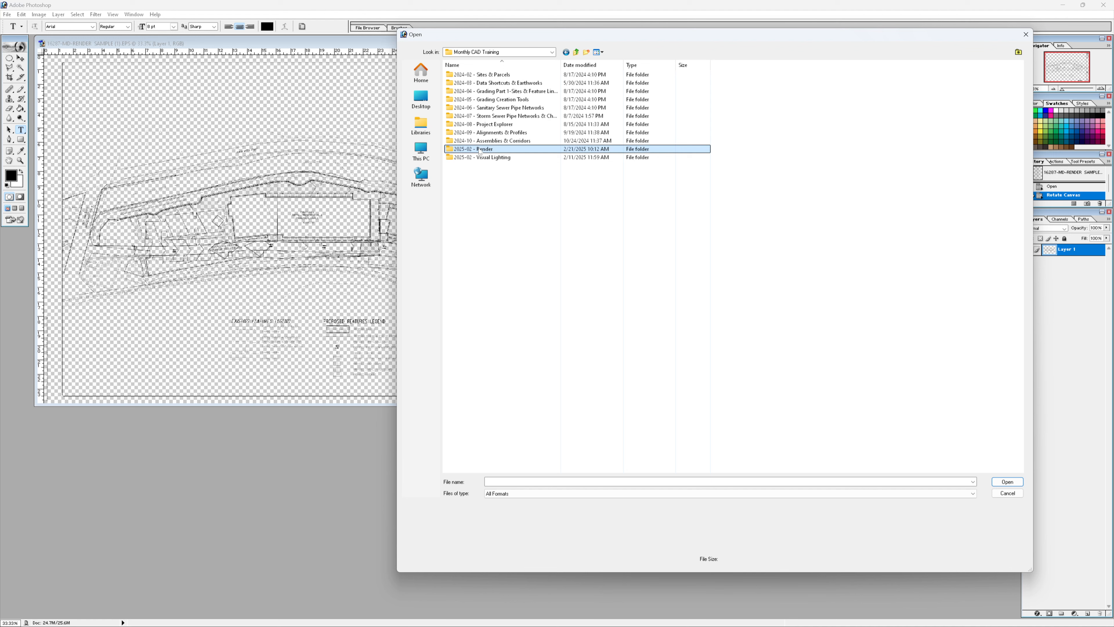
double_click(480, 149)
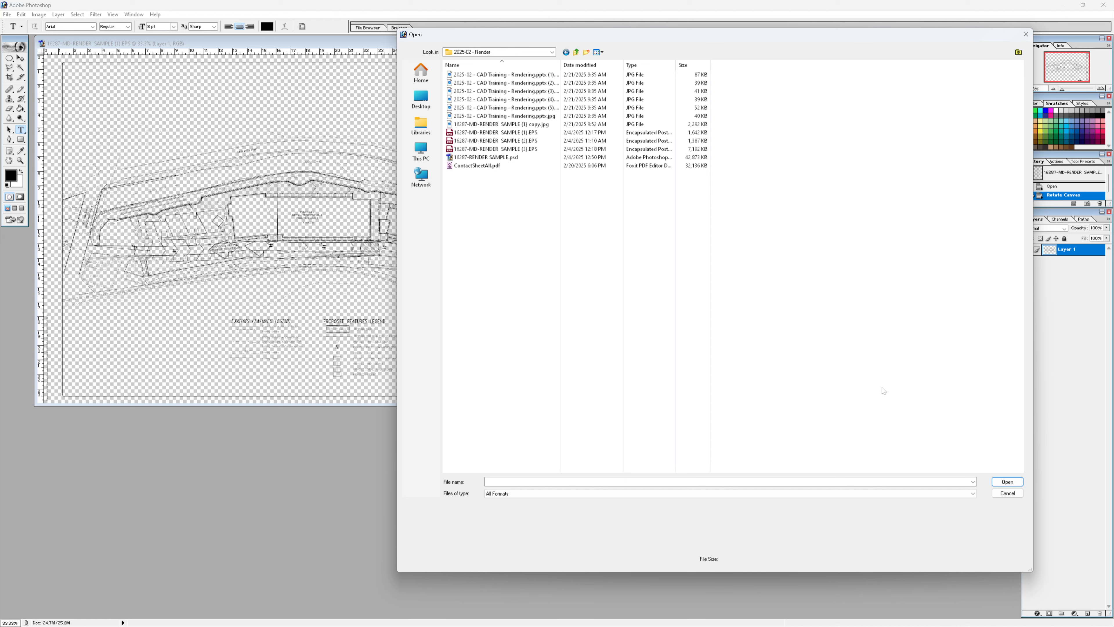
- Open the three 16287-MD-RENDER SAMPLE EPS files together, rasterizing them as RGB Color at 24 by 36 inches
click(483, 132)
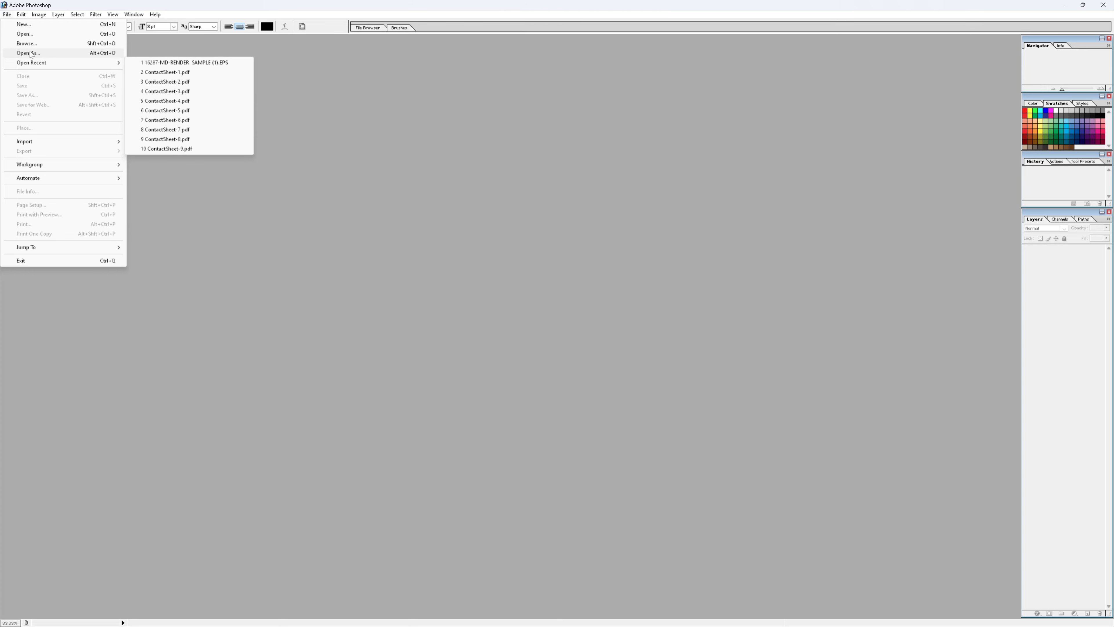
click(29, 53)
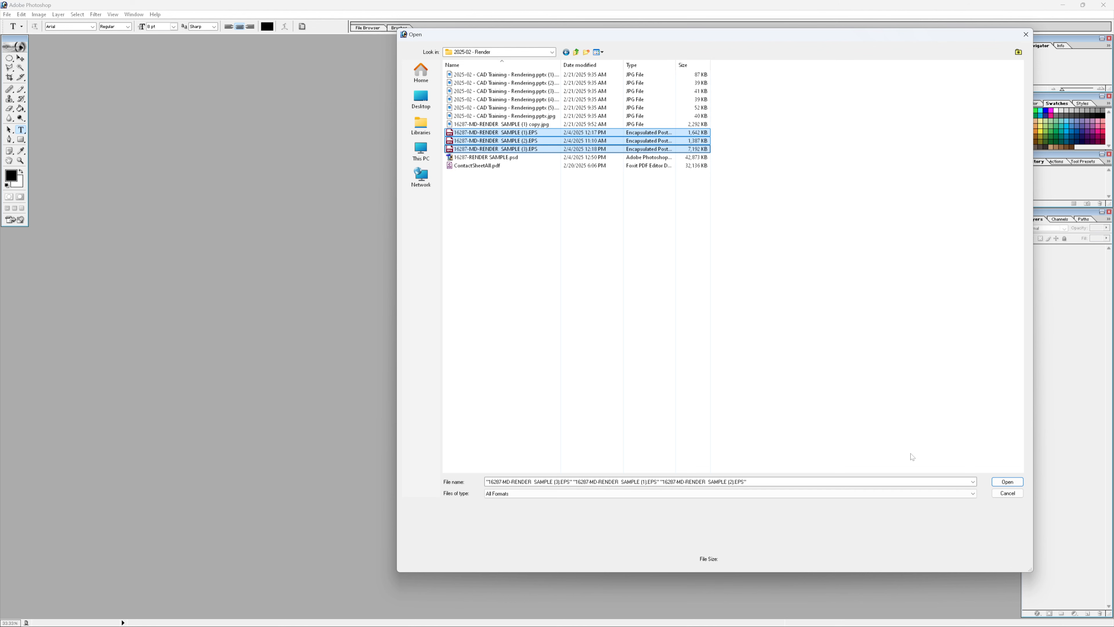
key(Return)
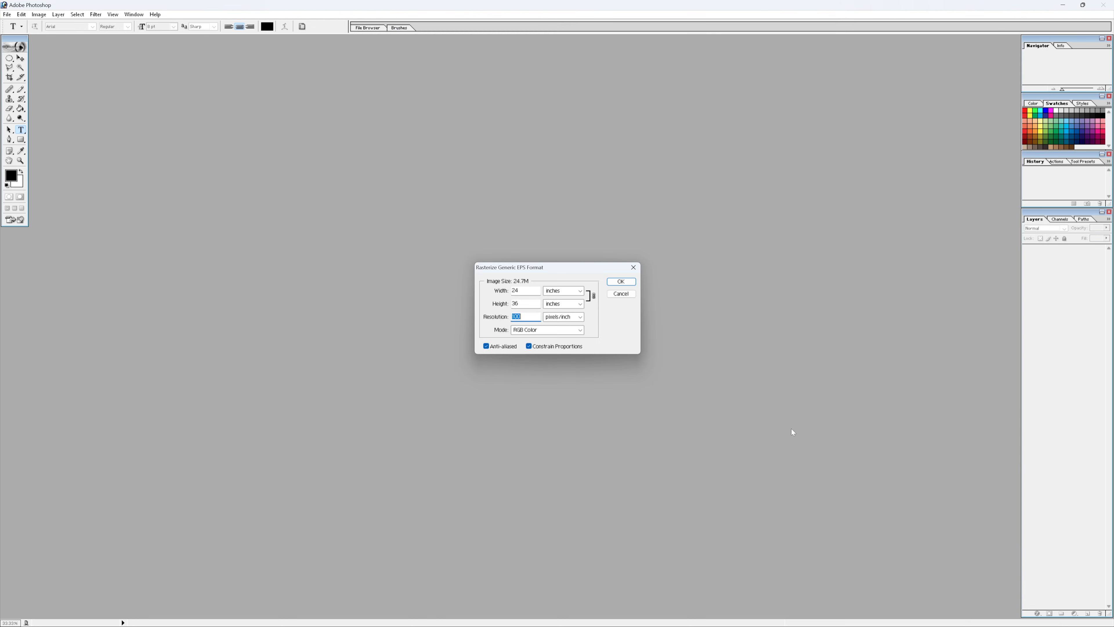
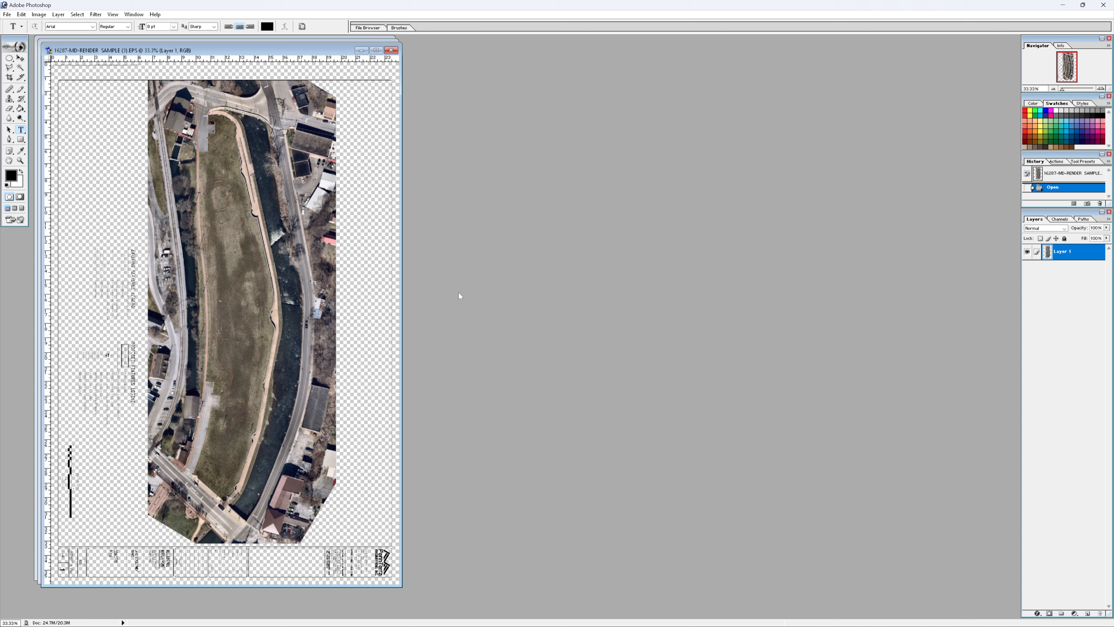
- Spread out the three EPS document windows, rotate their canvases to landscape, and bring SAMPLE (1) to the front
drag(229, 53, 632, 63)
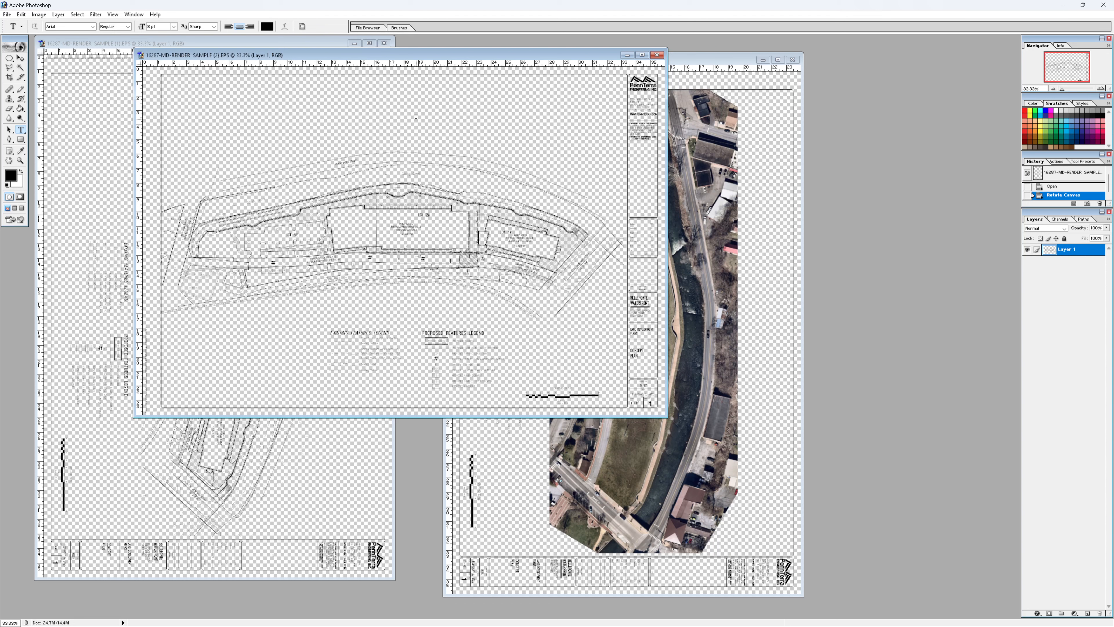
click(142, 44)
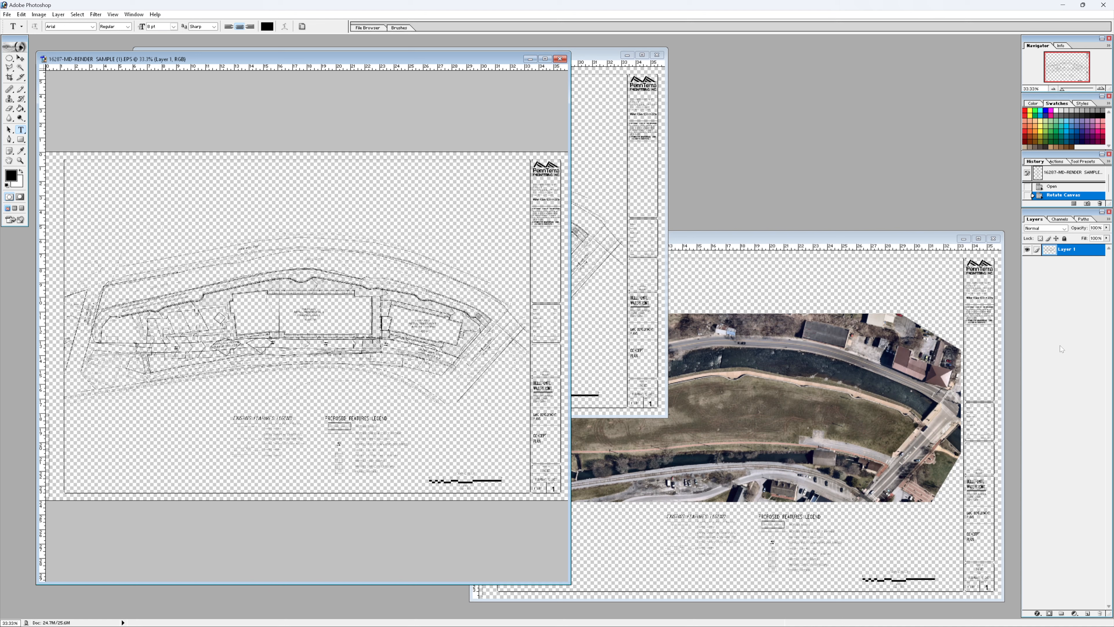
- Add a new layer to the SAMPLE (1) drawing, fill it with white, and place it beneath the linework layer
key(ctrl+shift+alt+n)
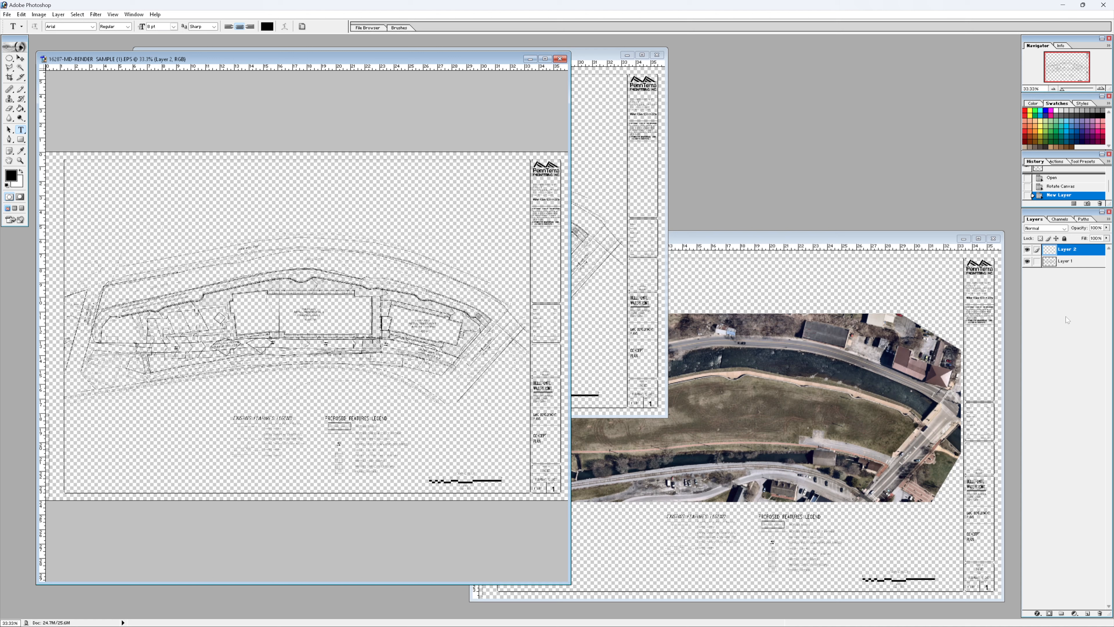
key(x)
click(21, 109)
click(369, 174)
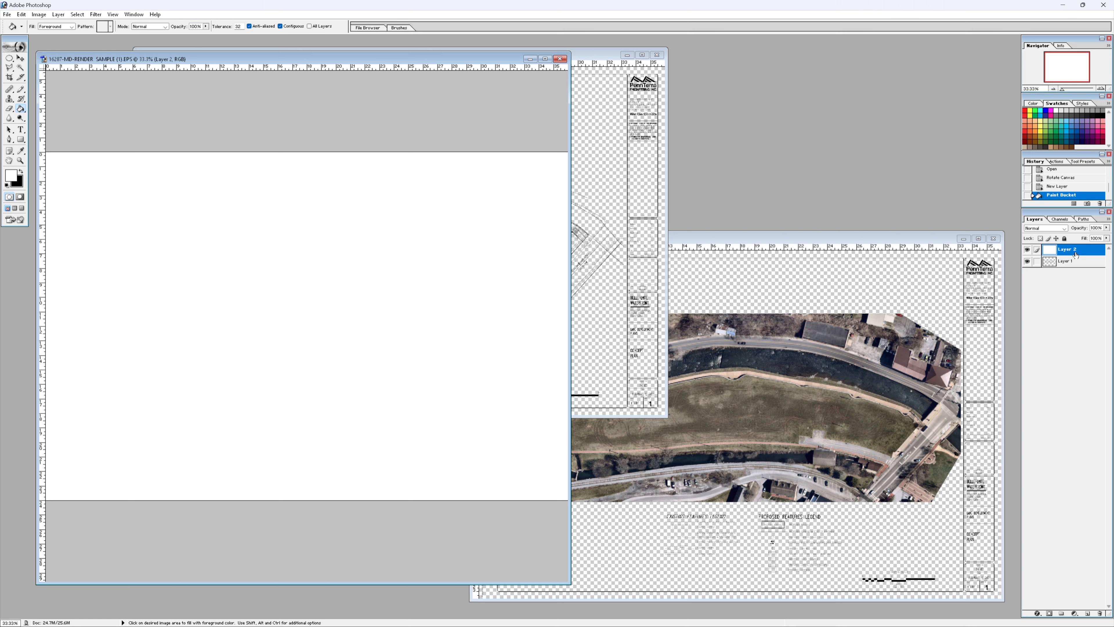
drag(1075, 254, 1075, 265)
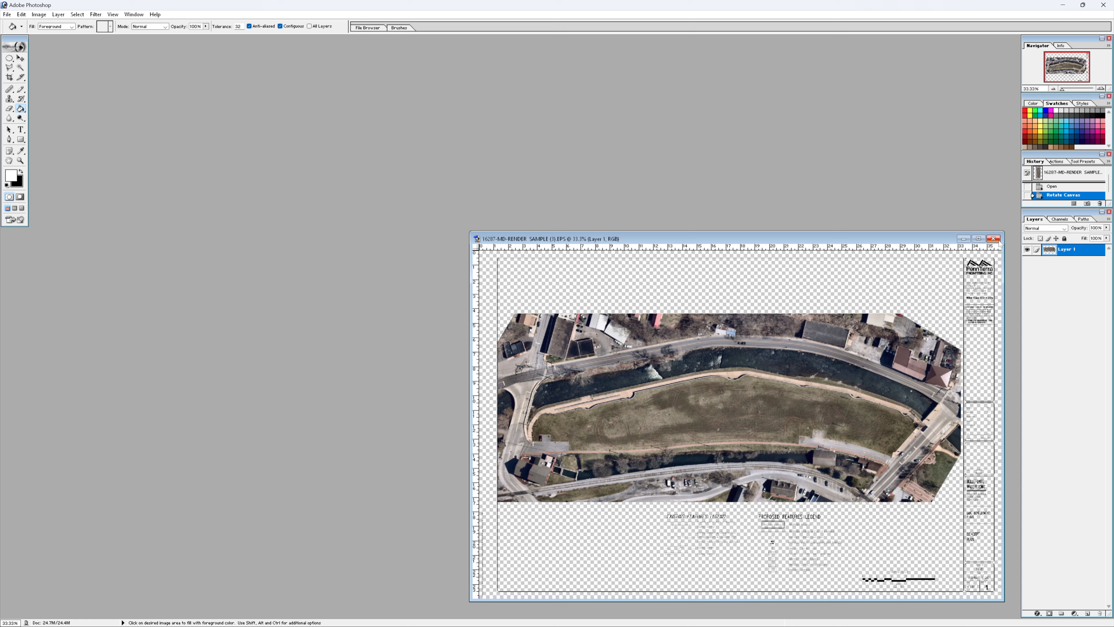
- Close the aerial EPS document without saving and open 16287-RENDER SAMPLE.psd
click(993, 238)
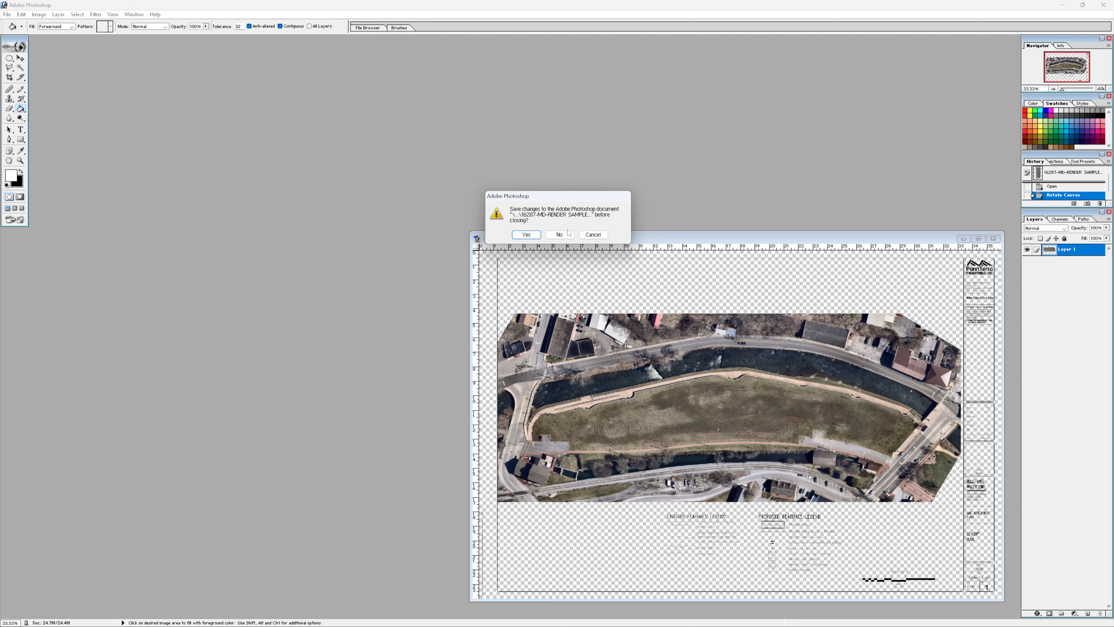
click(559, 234)
key(ctrl+o)
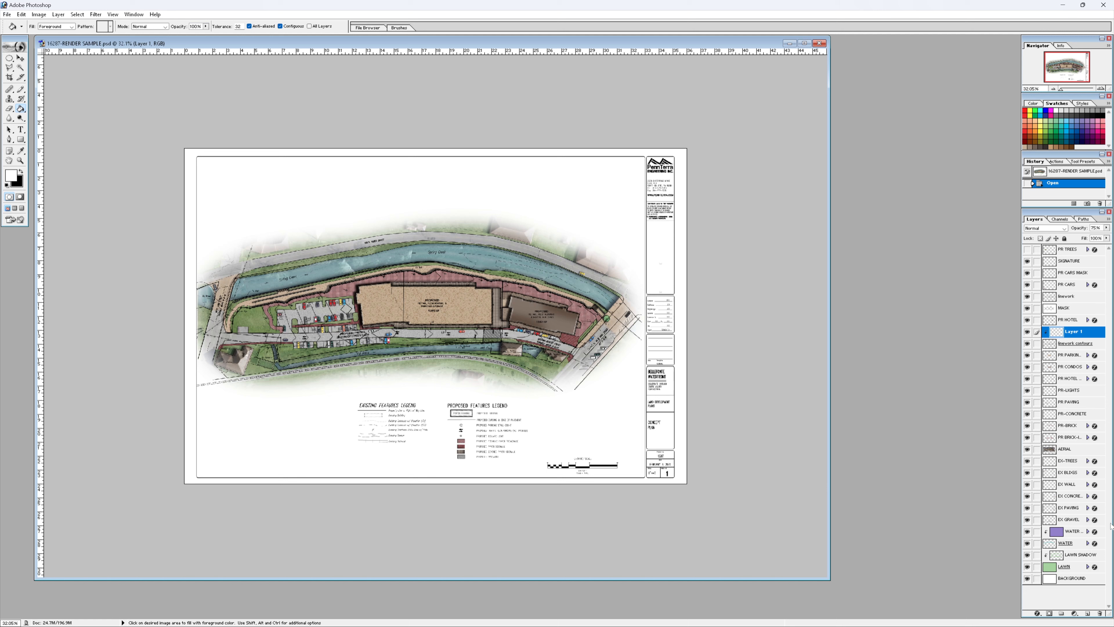
- Show the PR TREES layer and magnify the rendered plan to 200% to examine its layers and textures
double_click(1065, 579)
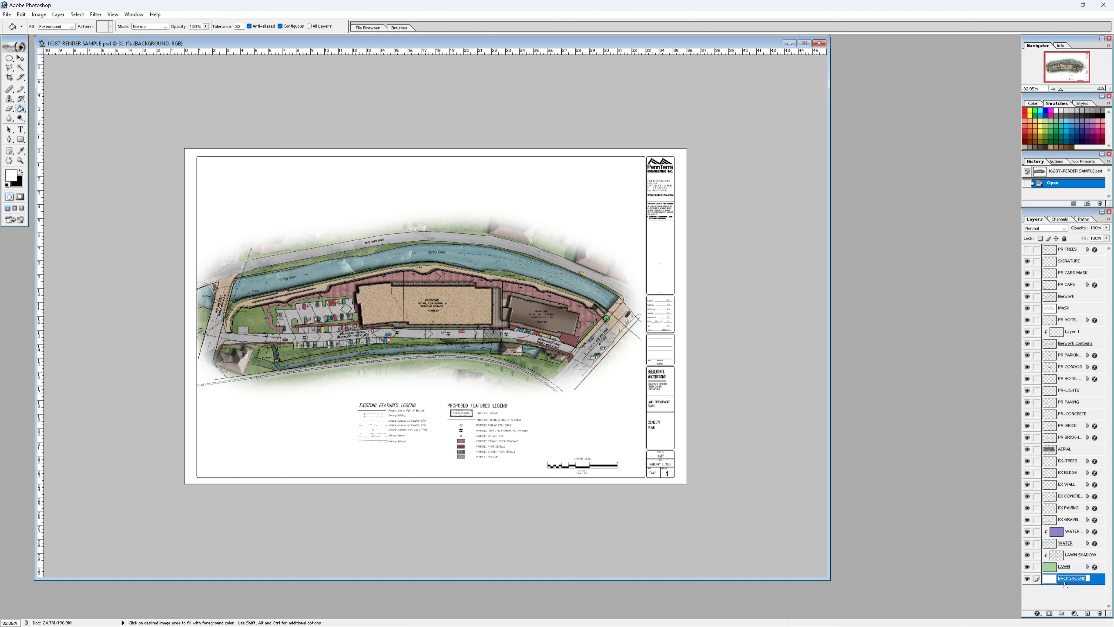
click(1101, 89)
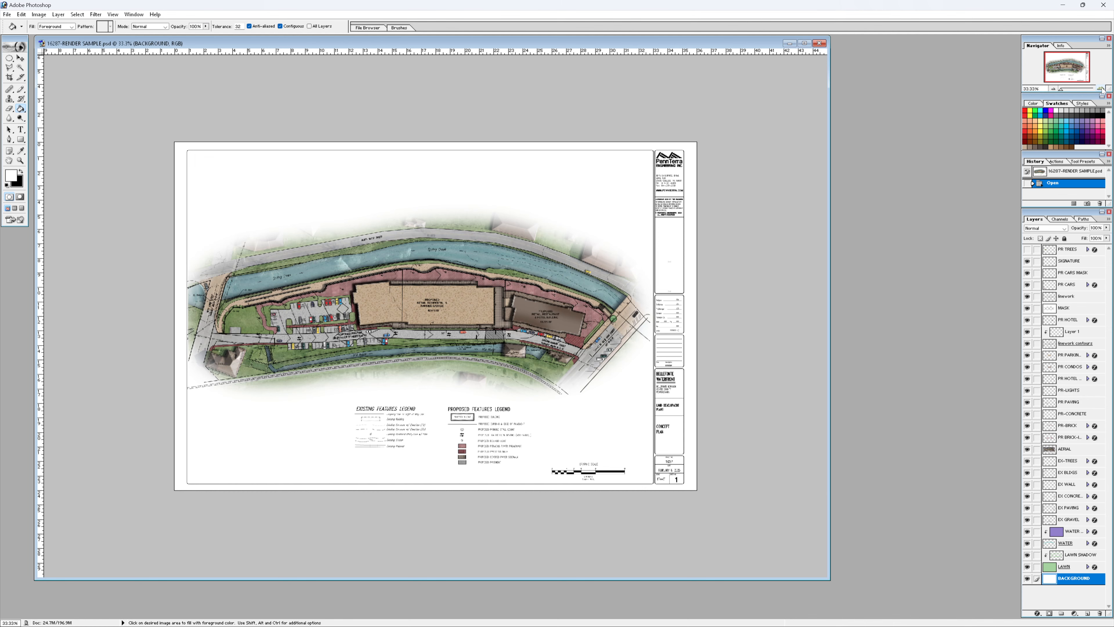
click(1101, 89)
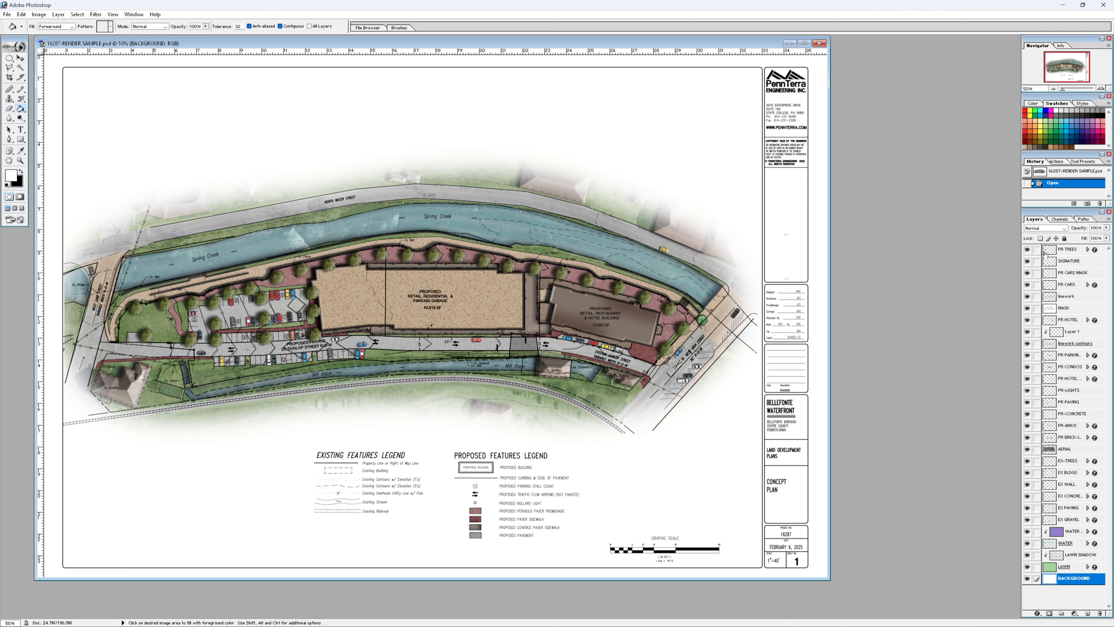
click(1101, 89)
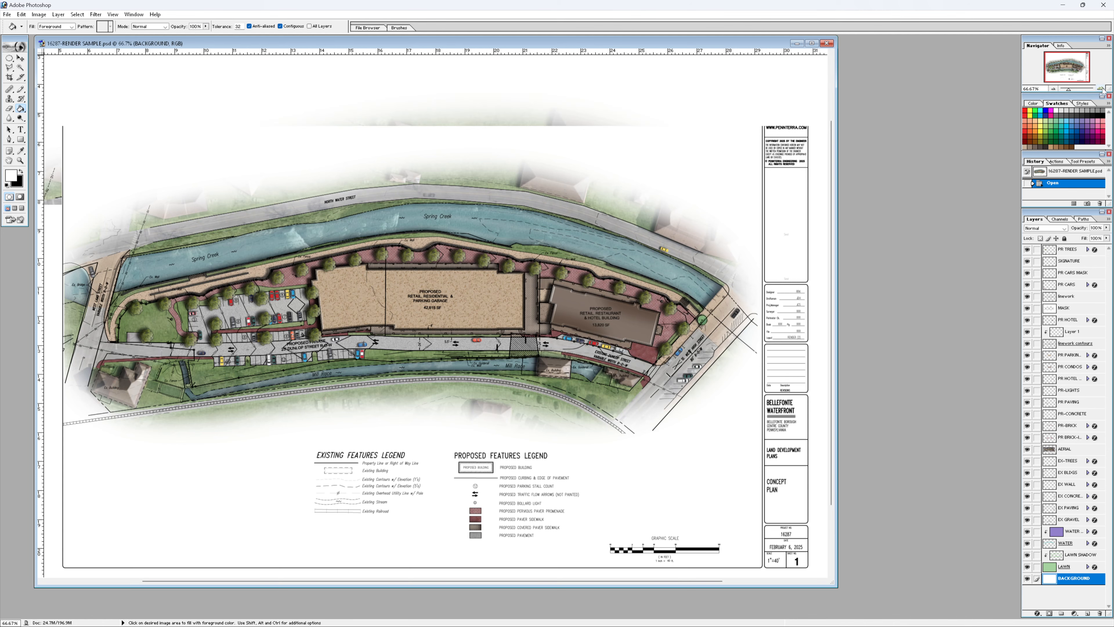
click(1102, 89)
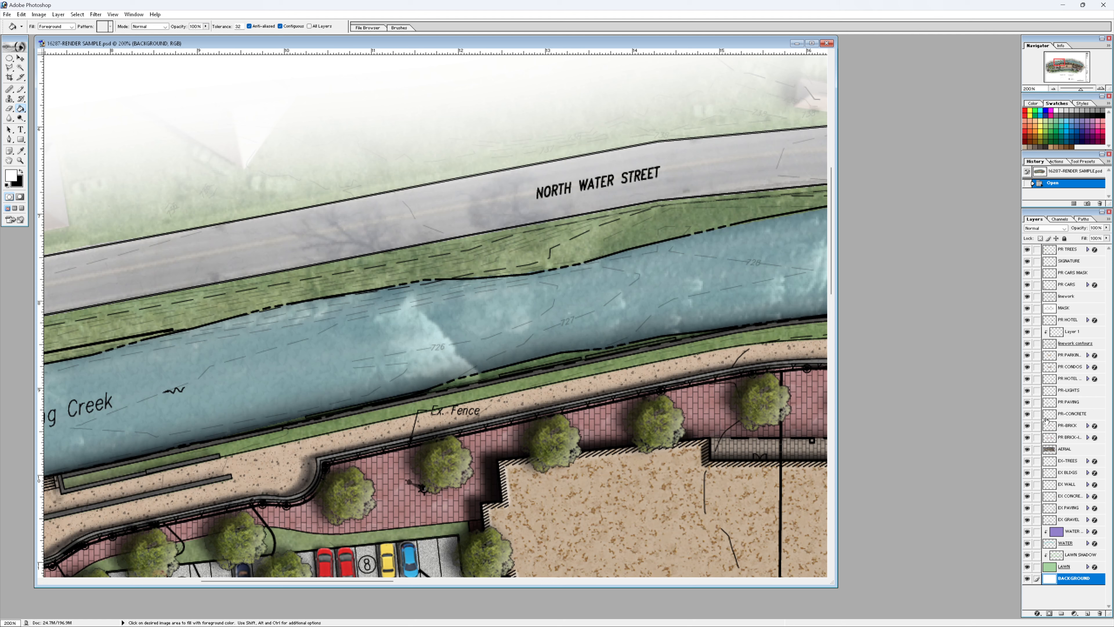
- Try changing the stacking order of the PR-CONCRETE and PR PAVING layers, and restore their original order
drag(1047, 420, 1067, 403)
drag(1066, 402, 1066, 408)
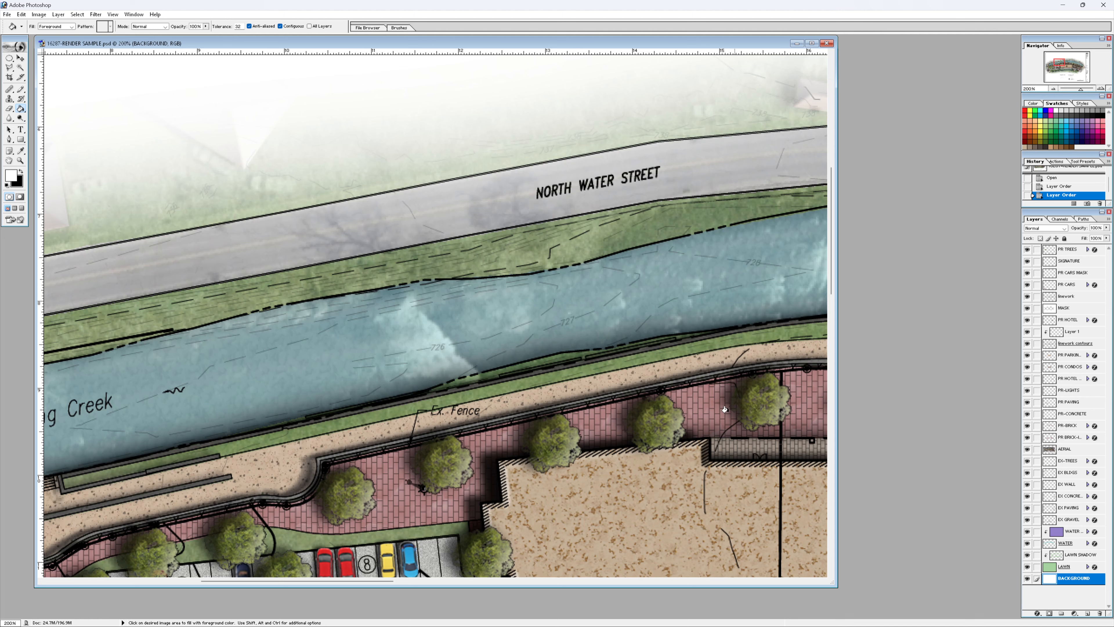
- Isolate the linework layer of the rendered plan and show the white BACKGROUND layer behind it
scroll(619, 297, down, 5)
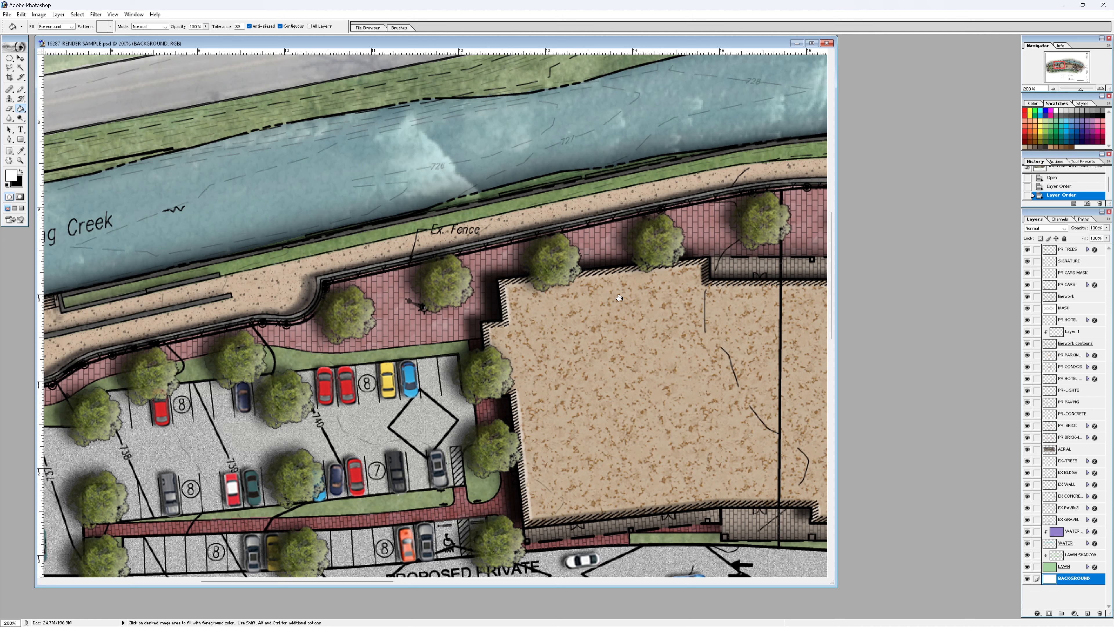
key(ctrl+minus)
key(ctrl+minus)
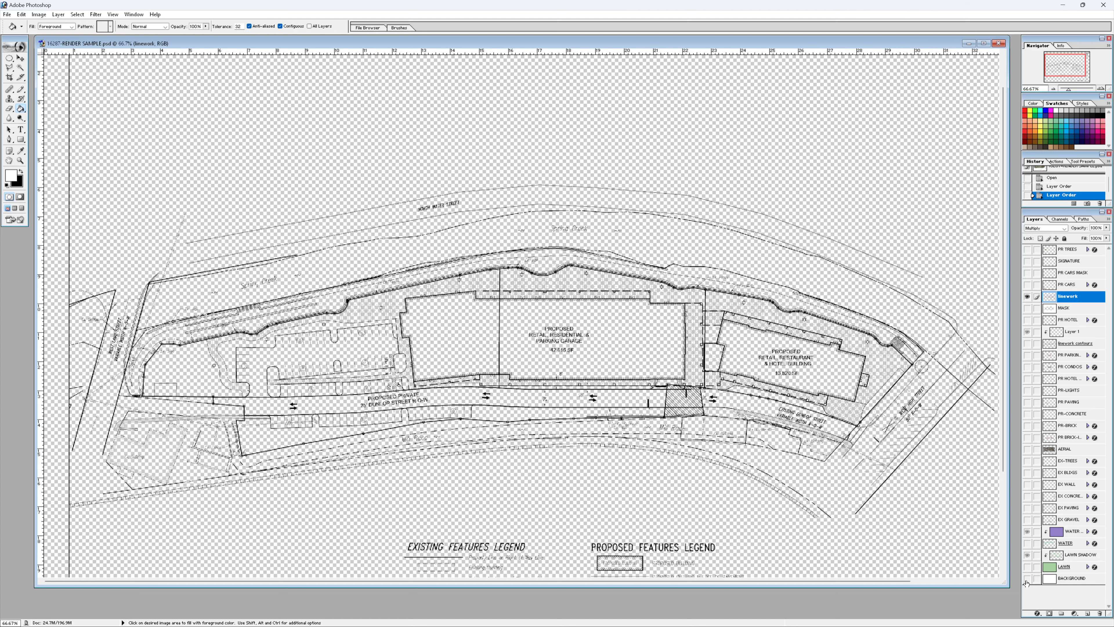
click(1027, 578)
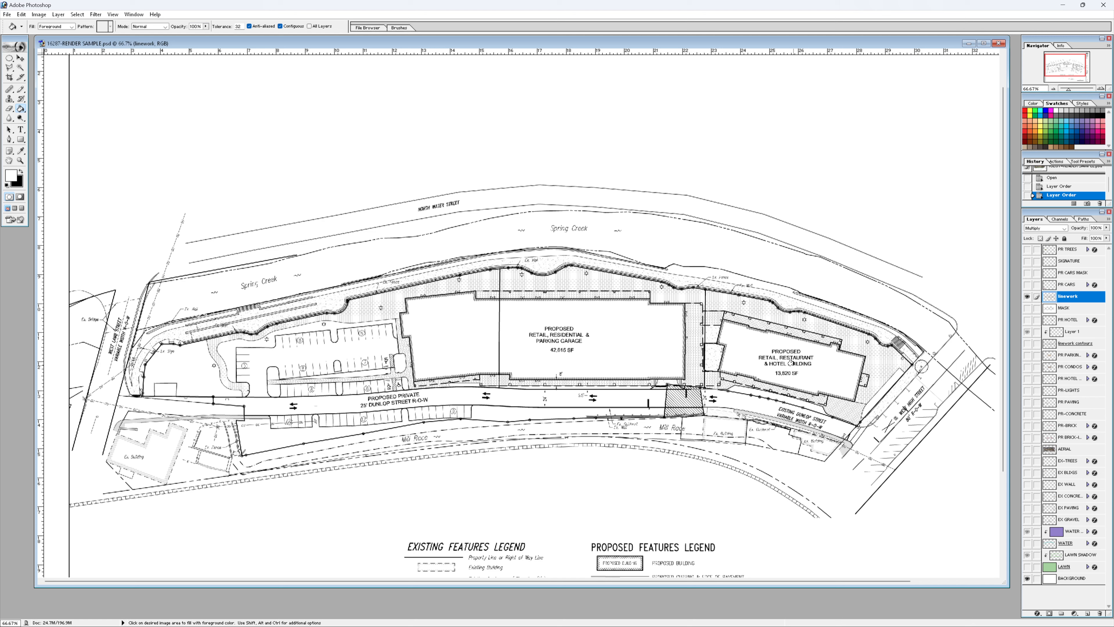
- Set the linework layer's blend mode to Multiply and show the green LAWN layer beneath it
click(1046, 228)
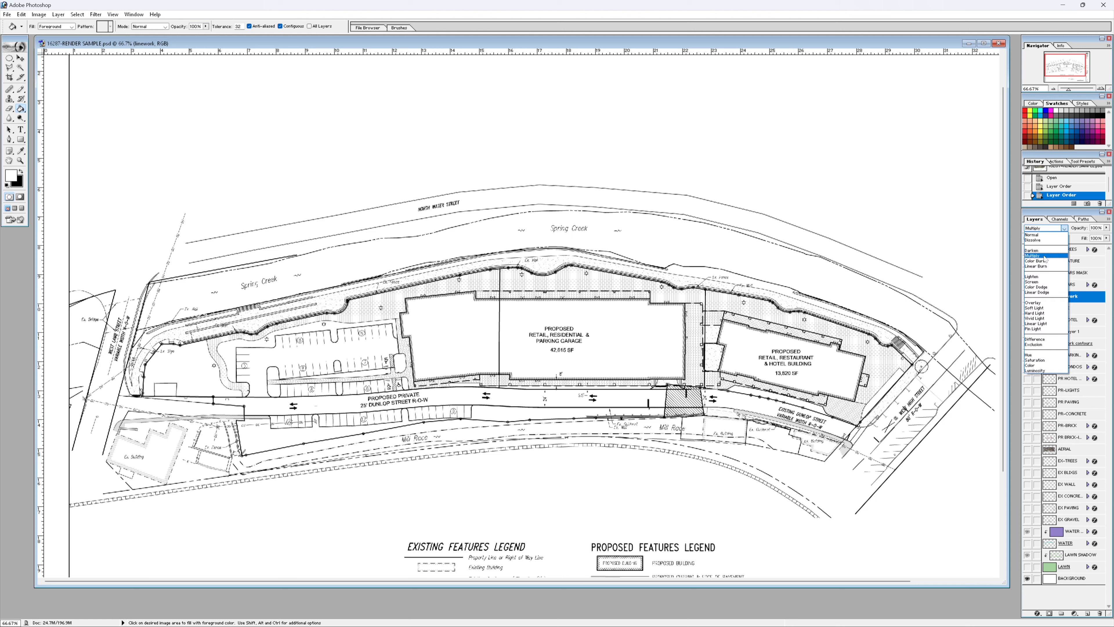
click(1044, 256)
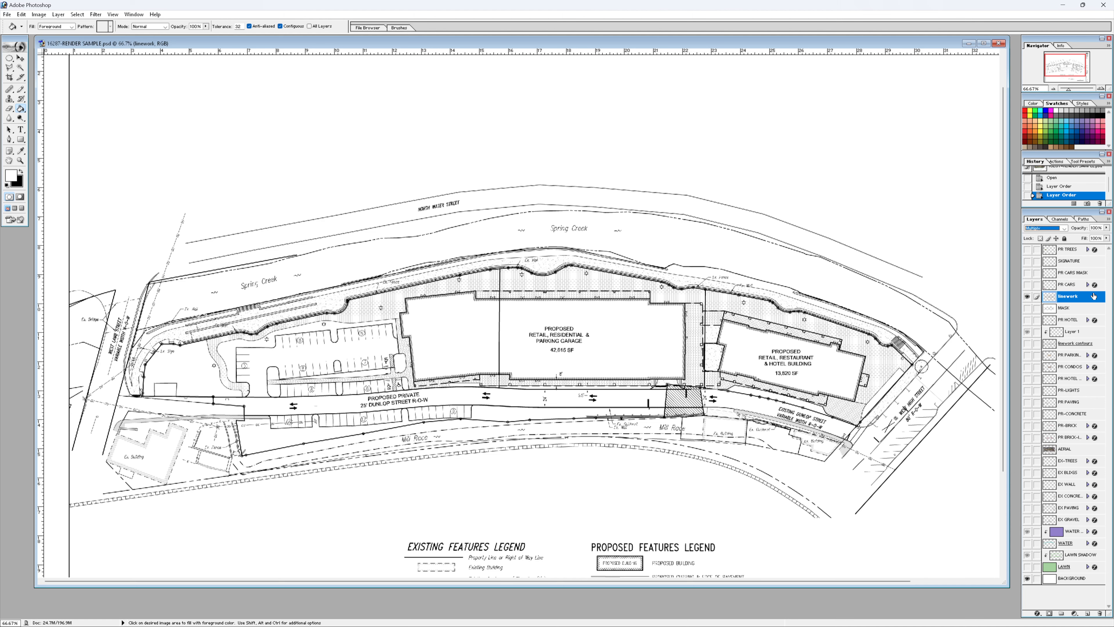
click(1026, 566)
scroll(1087, 569, down, 1)
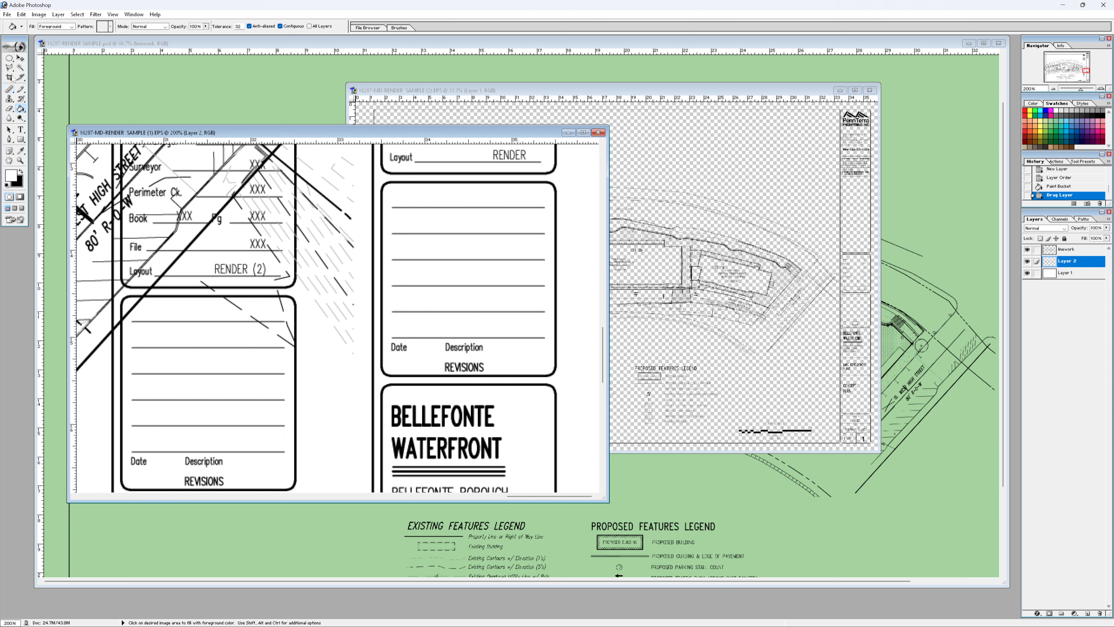
- Try to align the dragged-in RENDER (2) layer with the linework in SAMPLE (1) by matching their title blocks
click(21, 58)
drag(276, 357, 536, 243)
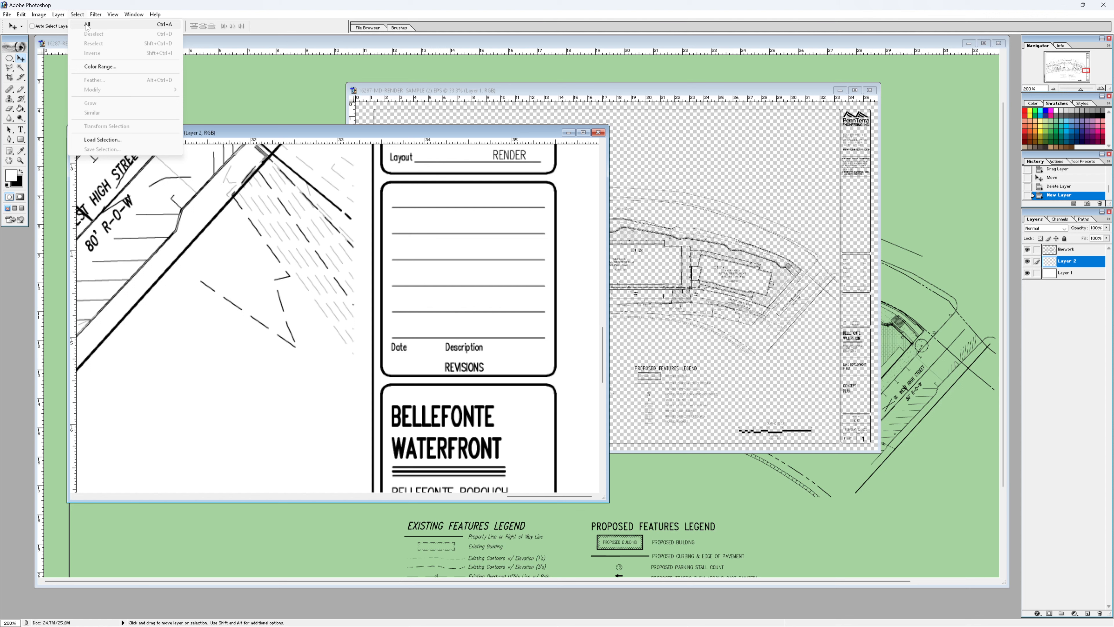
- Select the entire SAMPLE (1) canvas and paste the second linework drawing into the selection, aligned with the existing linework
click(87, 25)
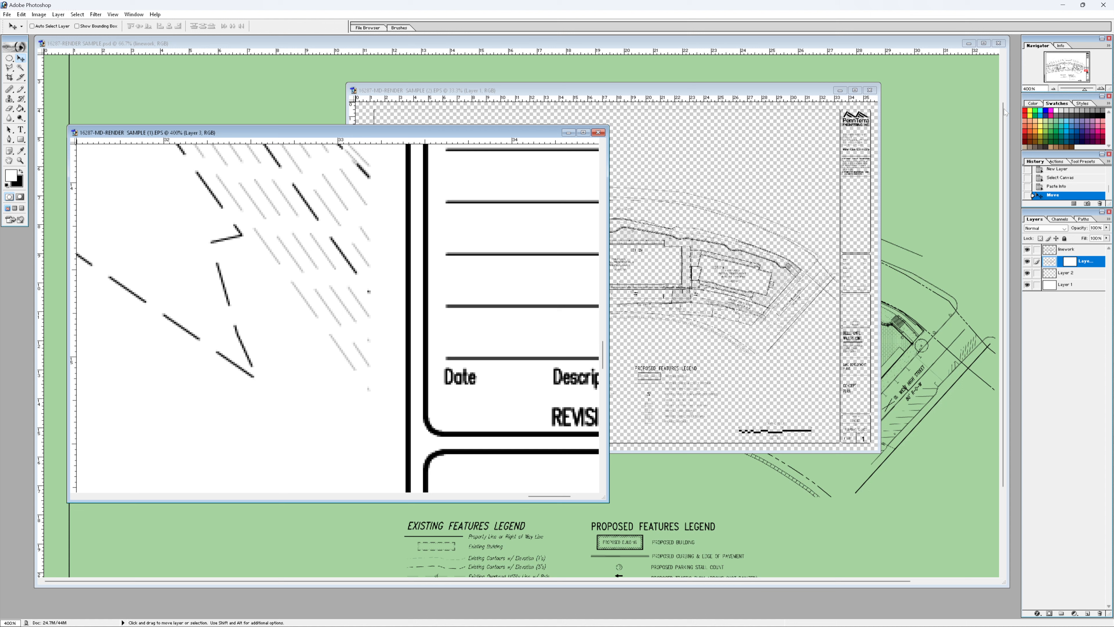
- Finish aligning the pasted second drawing with the linework, remove the leftover duplicate layer, and rename the drawing's layer contours
drag(595, 487, 474, 305)
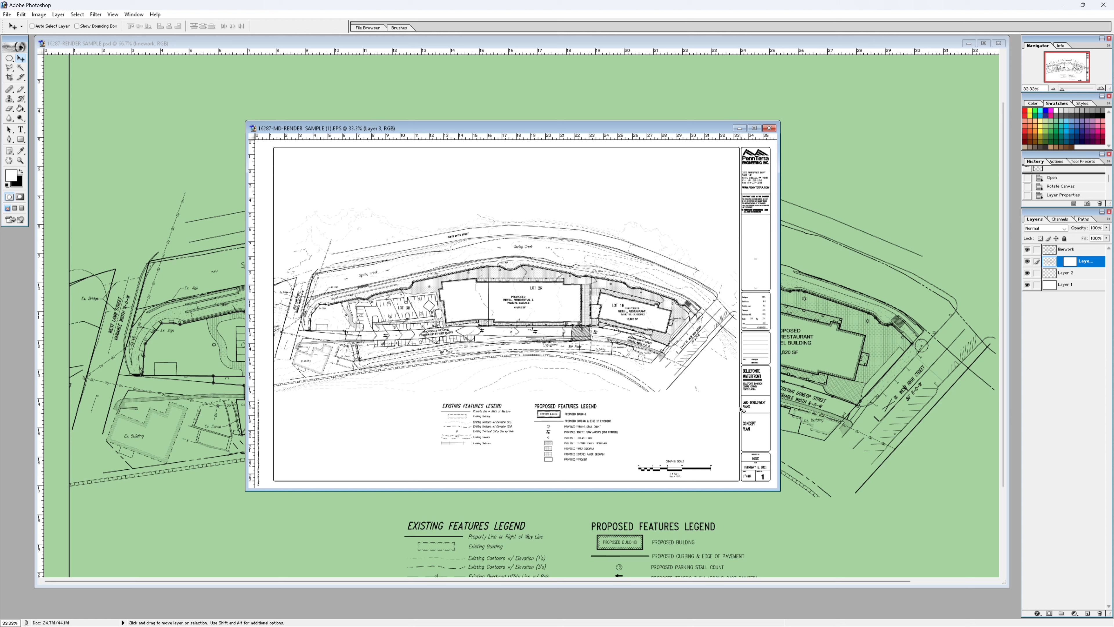
click(1054, 318)
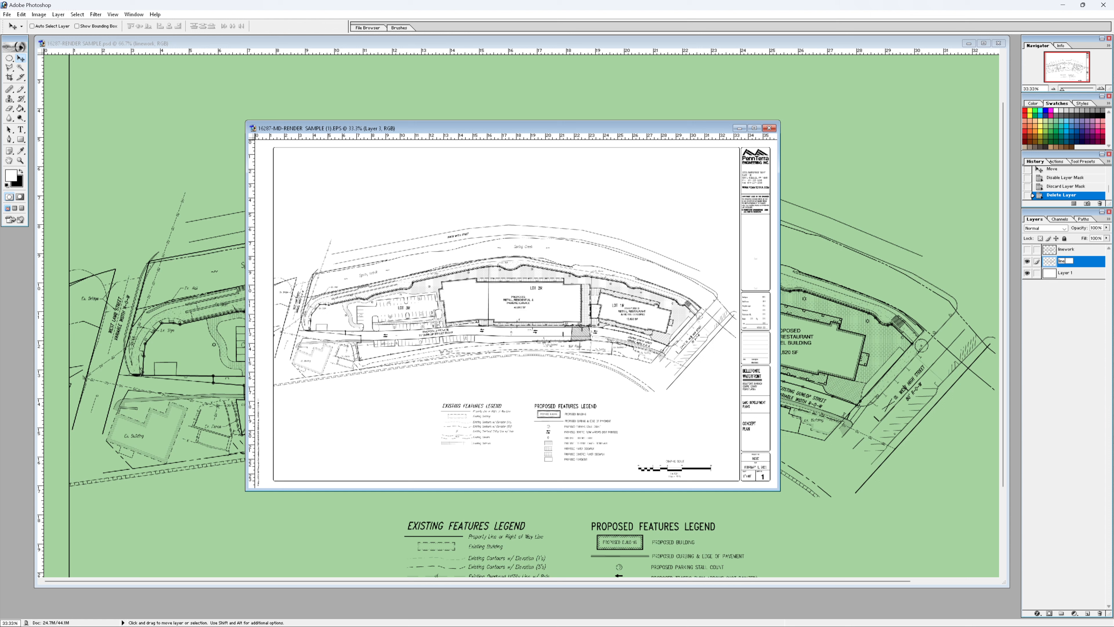
text(contours)
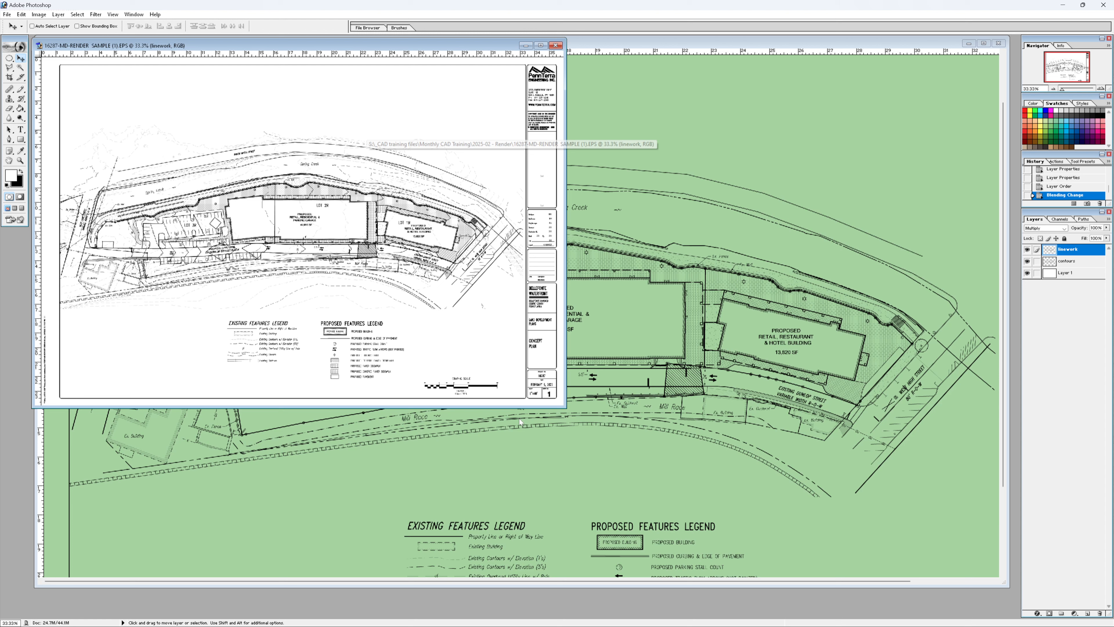
- Add a new layer above contours and try tan Paint Bucket fills on it, with and without sampling all layers
key(ctrl+alt+0)
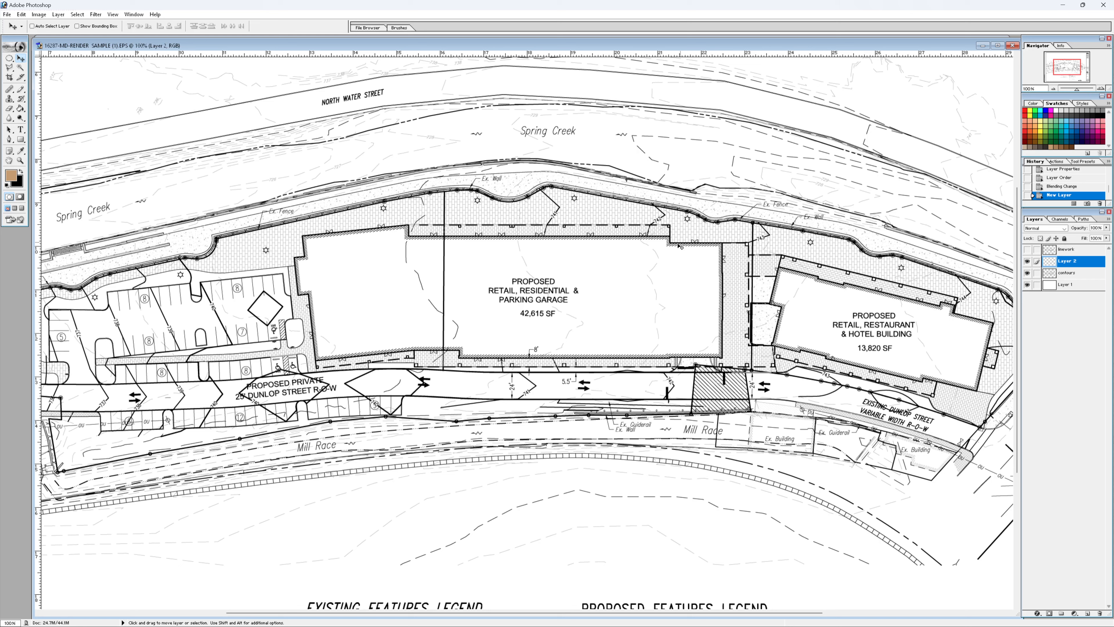
key(g)
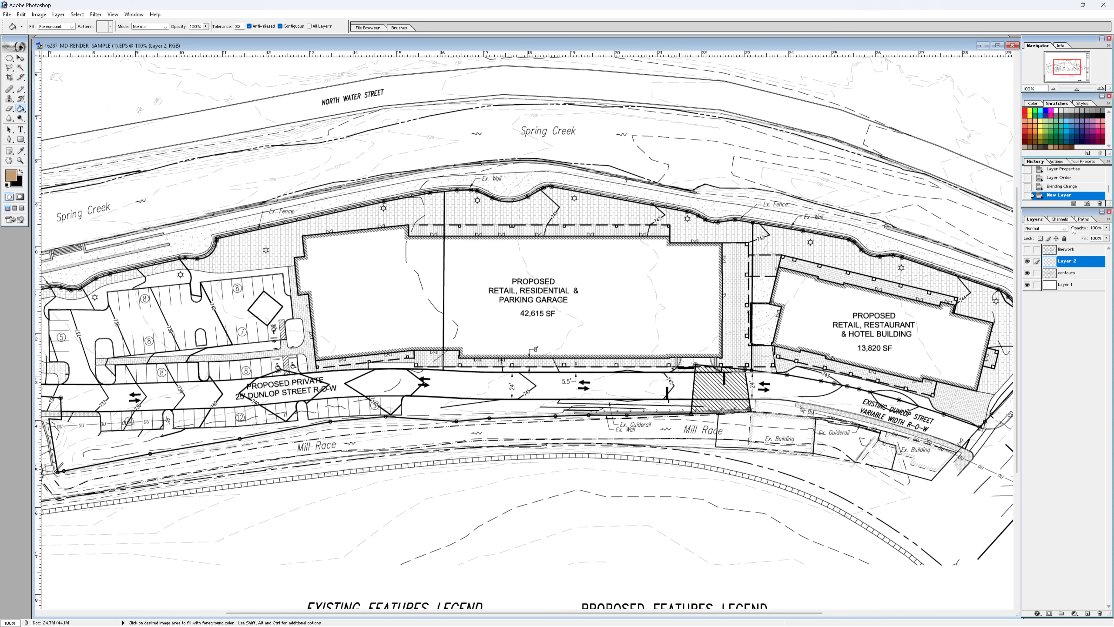
click(1026, 249)
click(1027, 272)
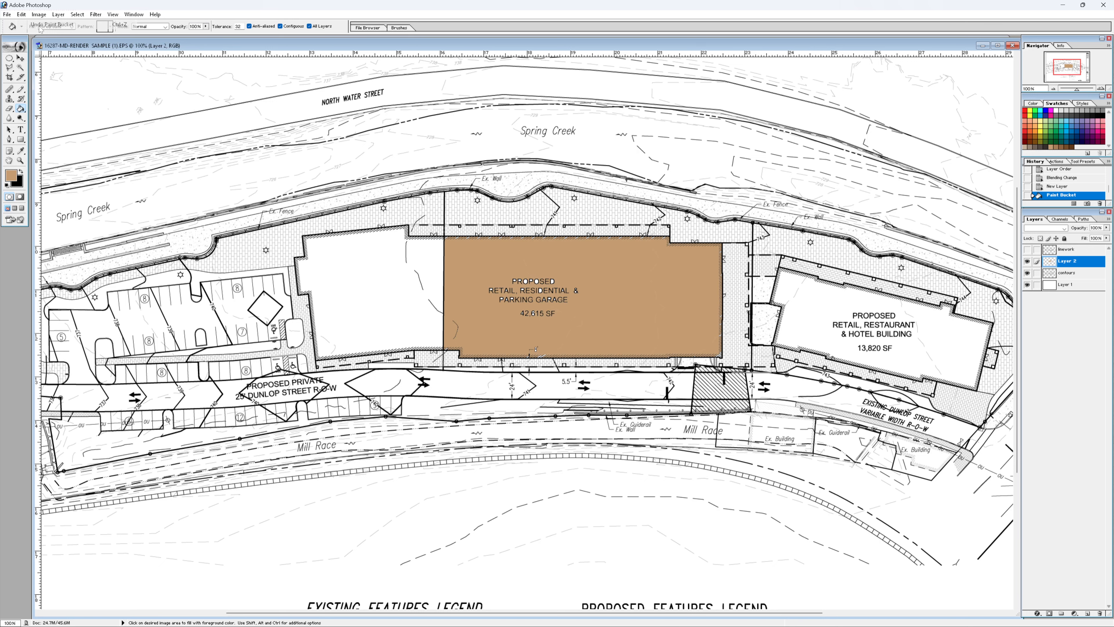
click(309, 26)
click(901, 201)
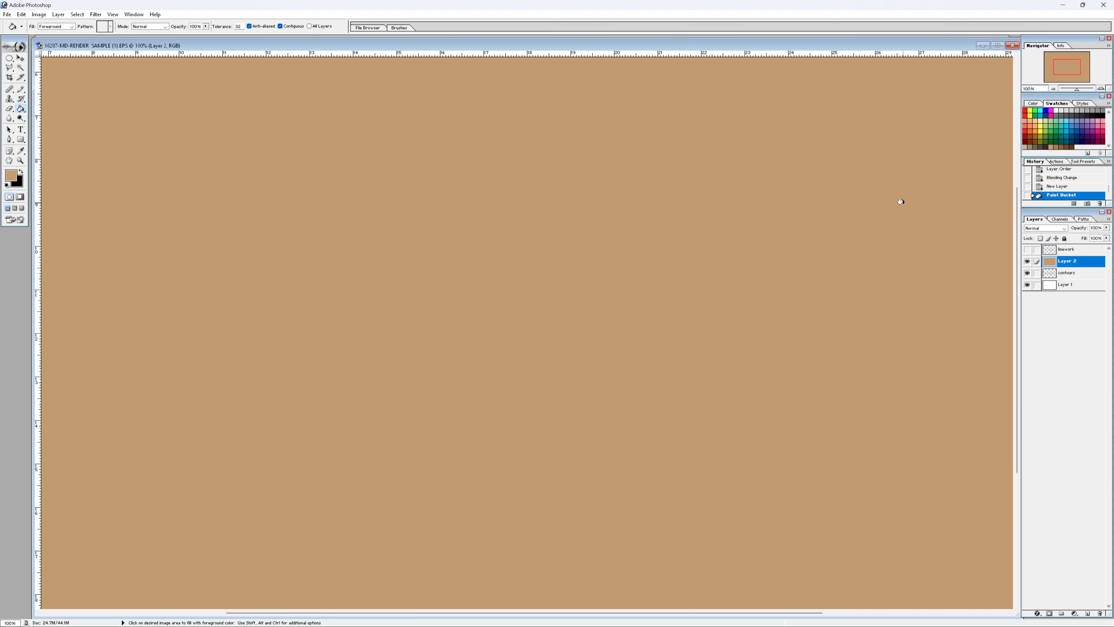
- Fill both proposed building footprints with tan while contours is hidden, and cover the label and edge gaps using Pencil and lasso fills
click(1027, 249)
click(1027, 273)
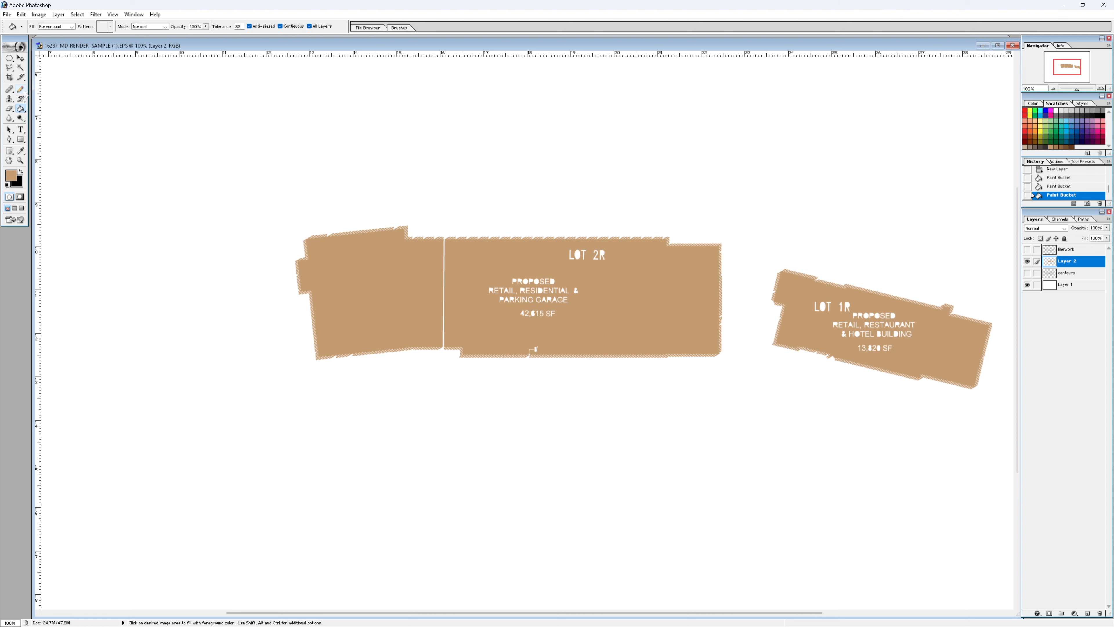
click(20, 89)
click(59, 27)
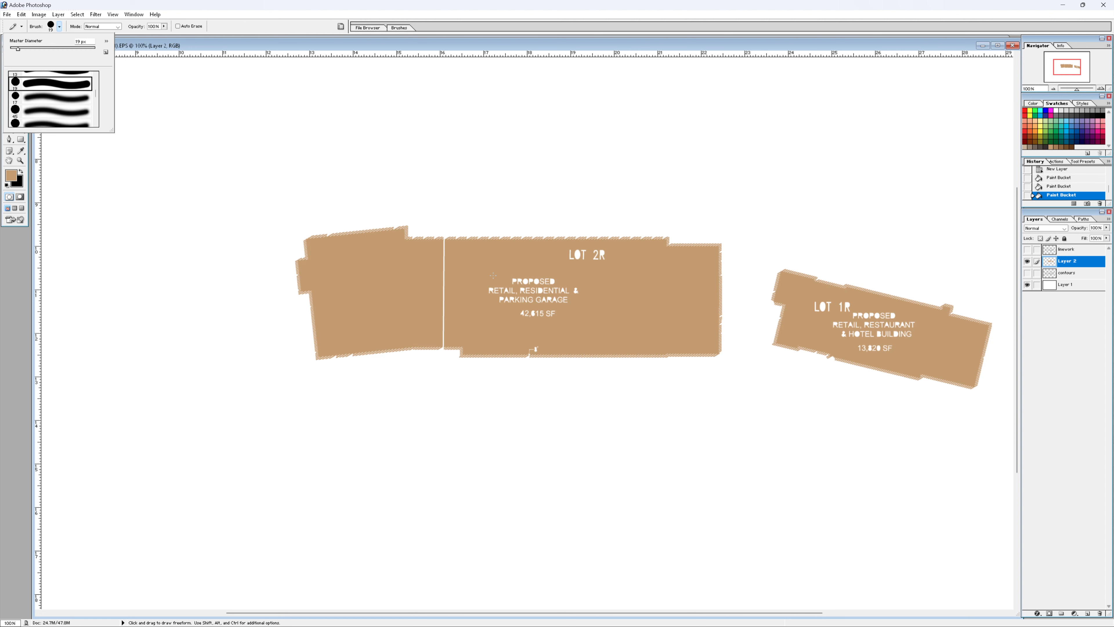
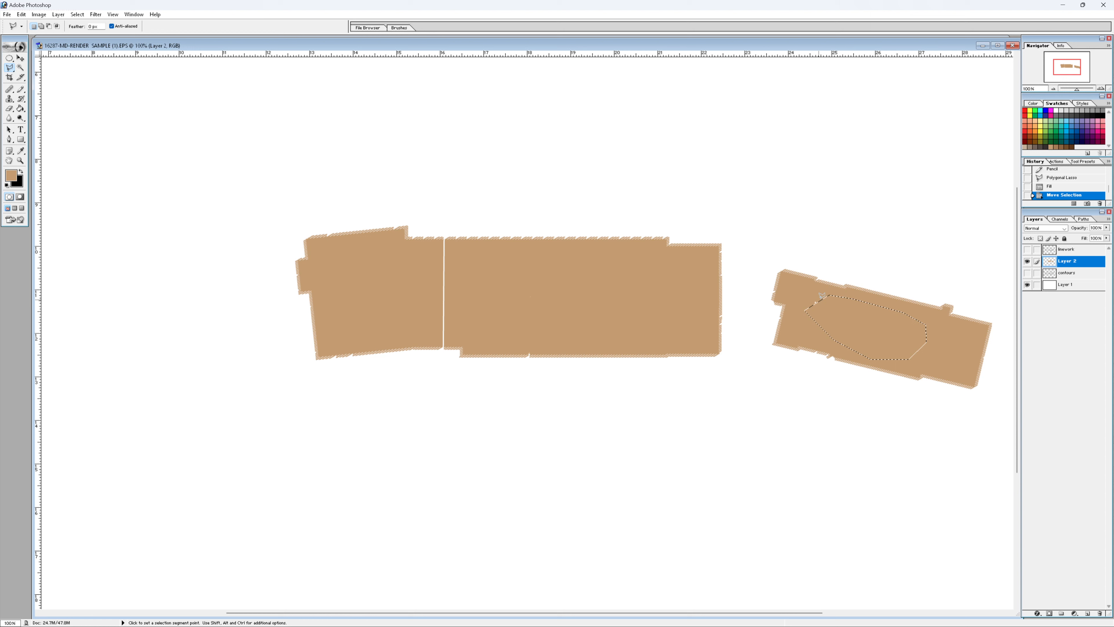
key(Caps_Lock)
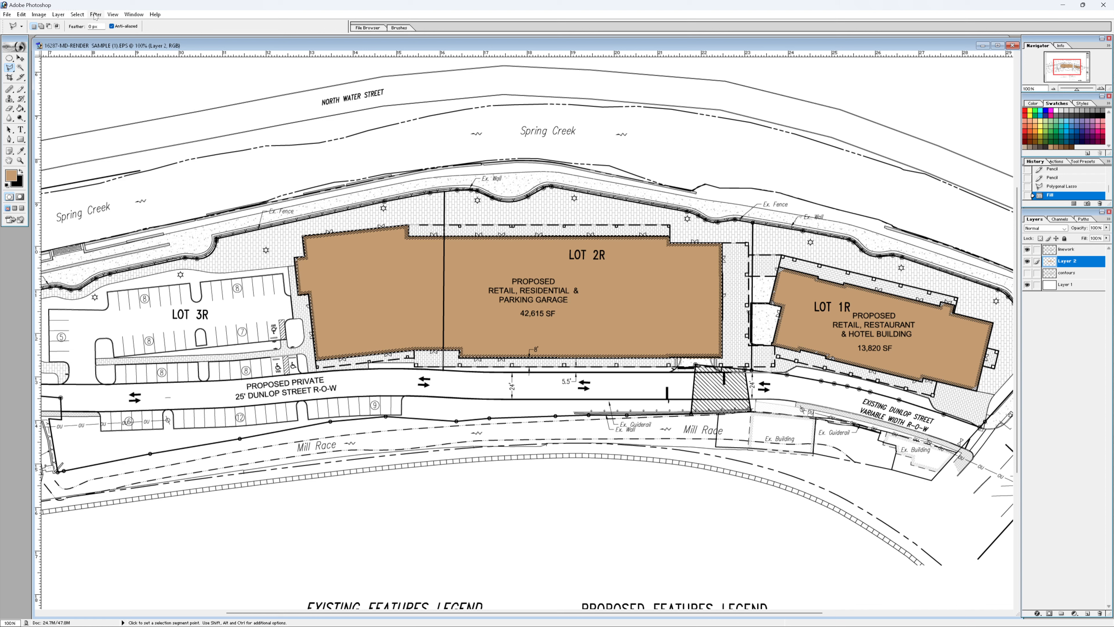
key(ctrl+d)
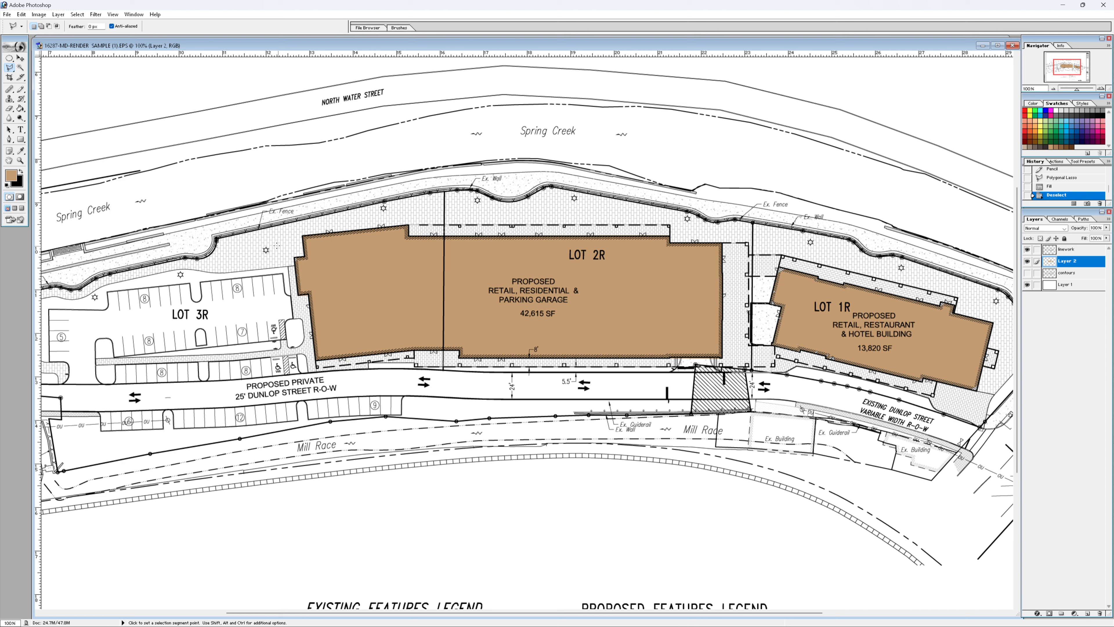
- Outline the patterned walkway area above the LOT 2R building with connected straight purple Pencil strokes
key(b)
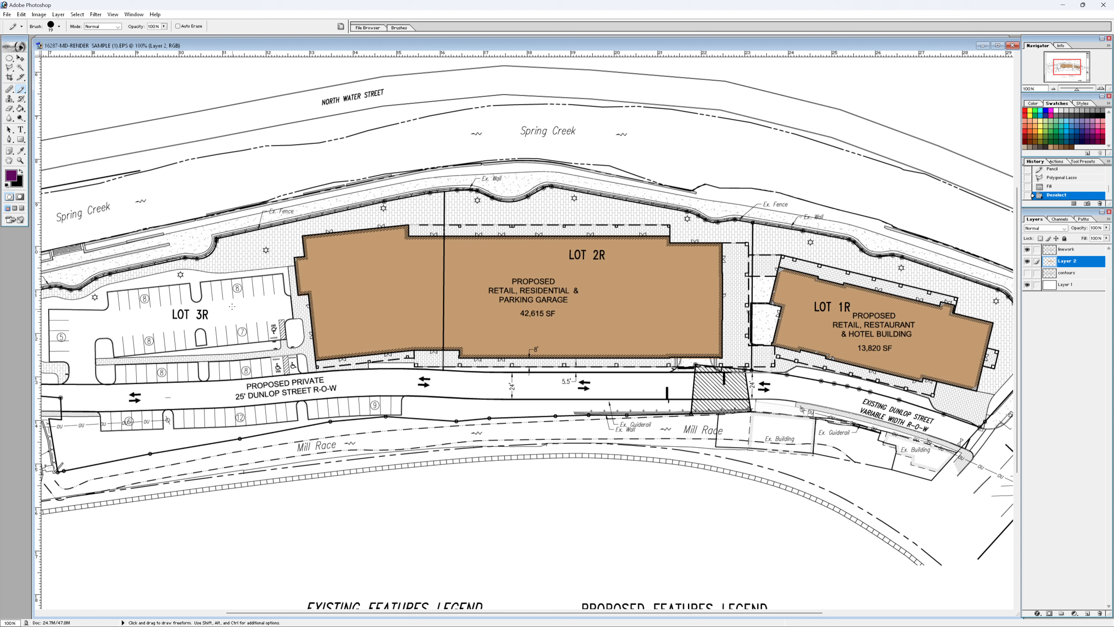
click(218, 241)
shift+click(445, 193)
shift+click(504, 206)
shift+click(522, 203)
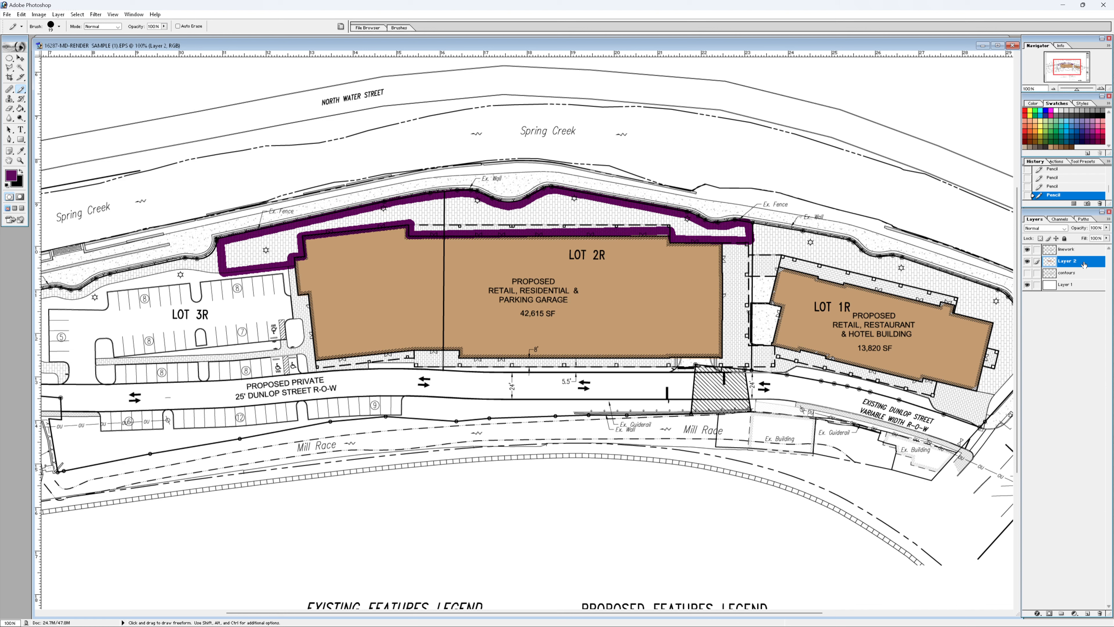
- Hide the linework, select the purple outline with the Magic Wand, clear it and deselect
click(1101, 204)
click(1026, 249)
key(w)
click(362, 214)
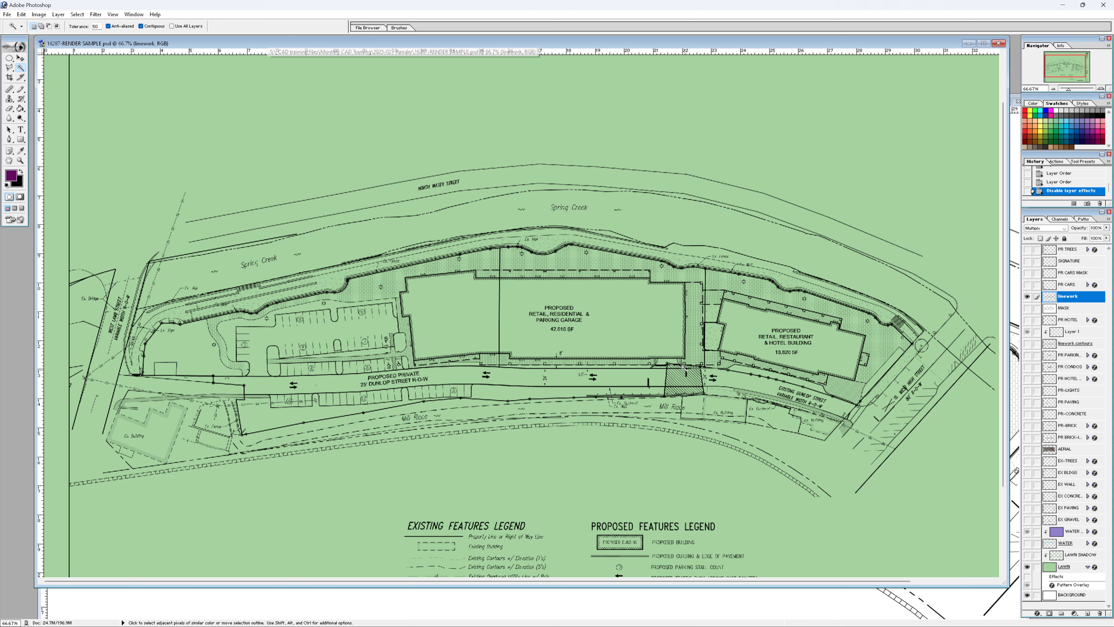
- Switch to the RENDER SAMPLE.psd document and show its WATER layer to examine the finished creek rendering
click(1087, 543)
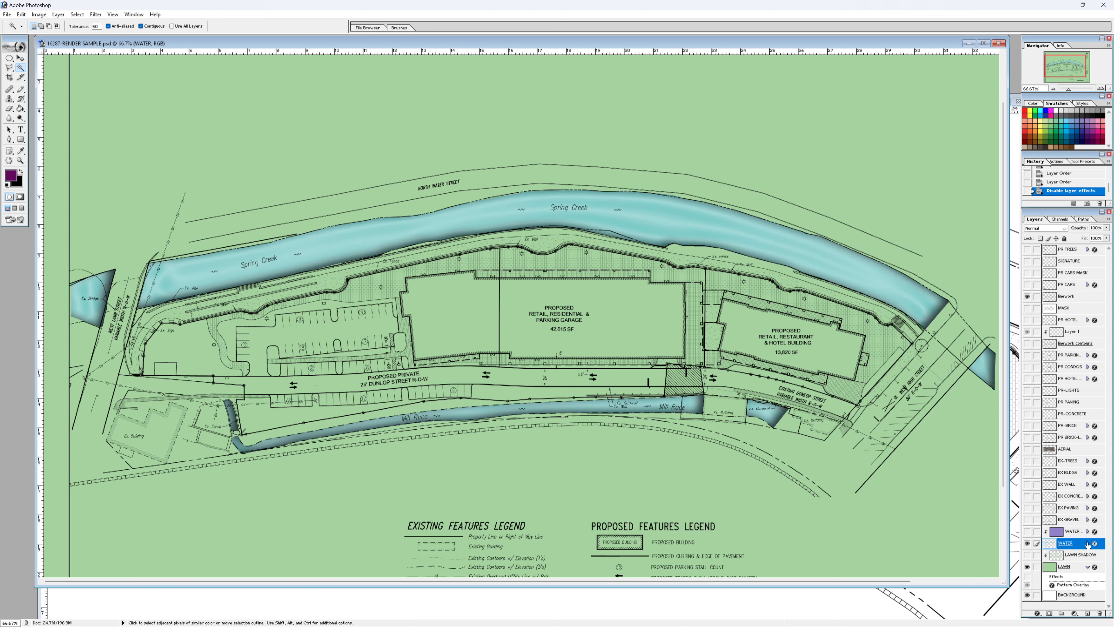
click(1087, 543)
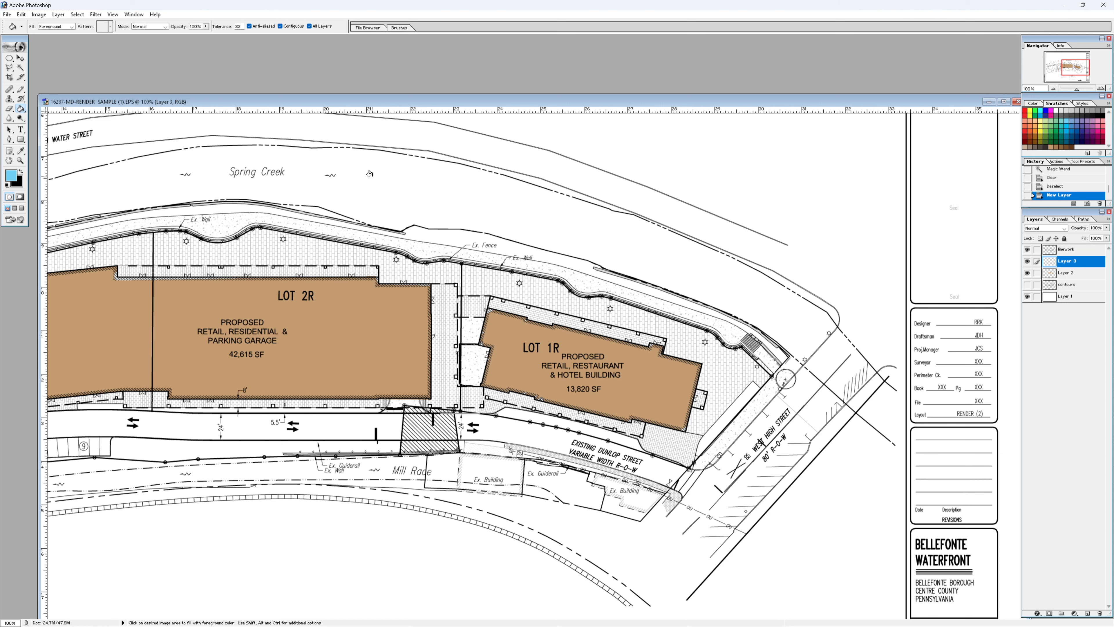
- Try to fill Spring Creek with light blue on the new layer using the Paint Bucket, and undo the fill
click(370, 174)
click(21, 14)
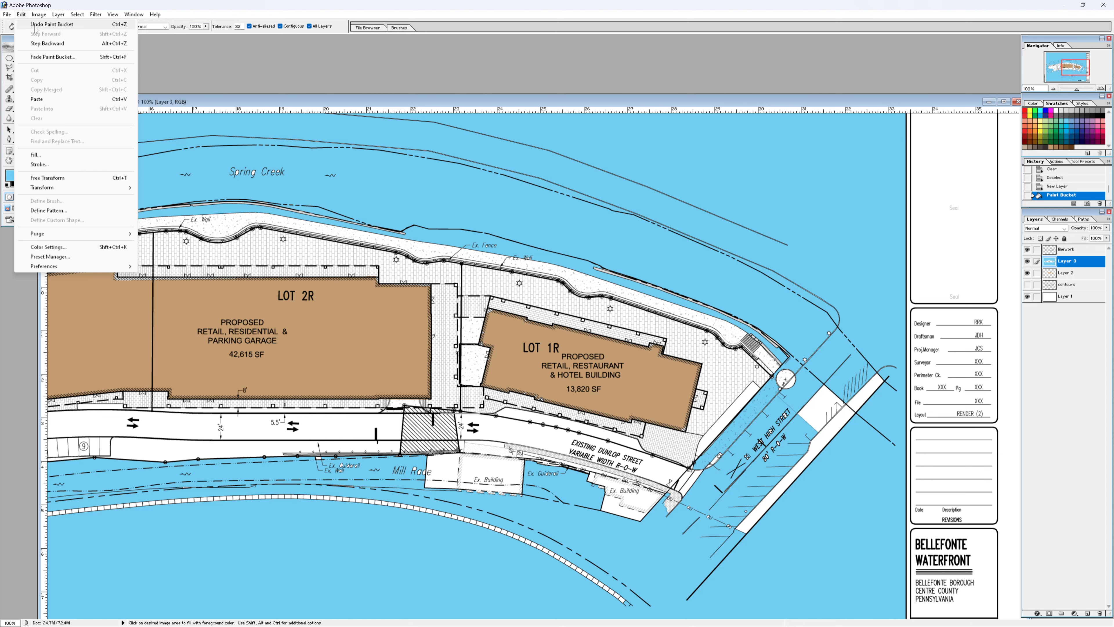
click(35, 25)
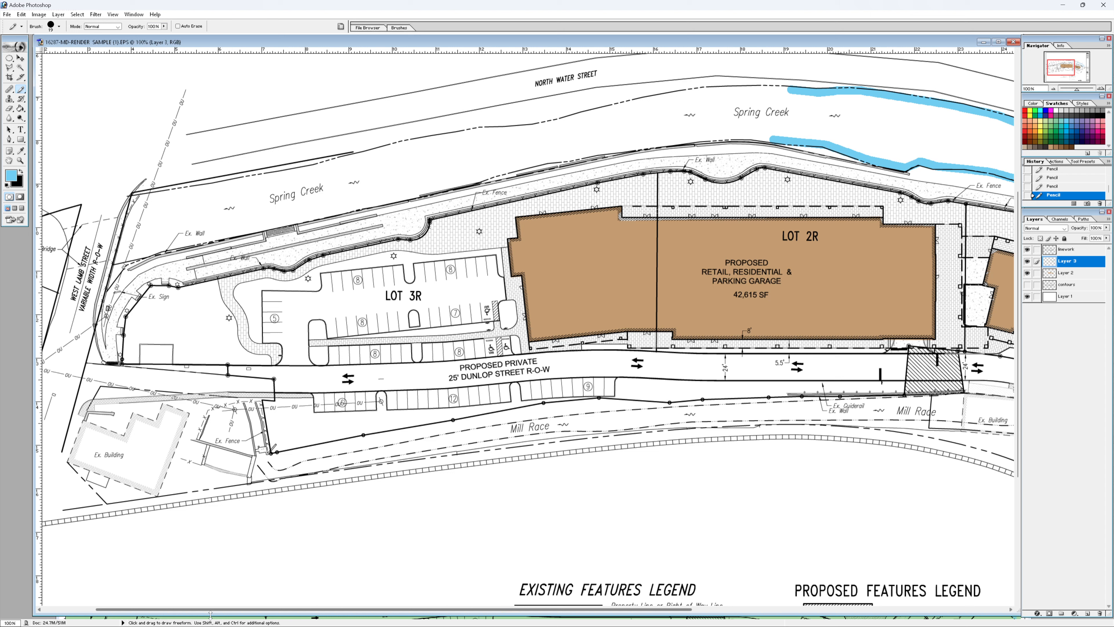
- Trace Spring Creek's banks with light blue Pencil strokes and fill the enclosed creek, sampling only the current layer
shift+click(123, 262)
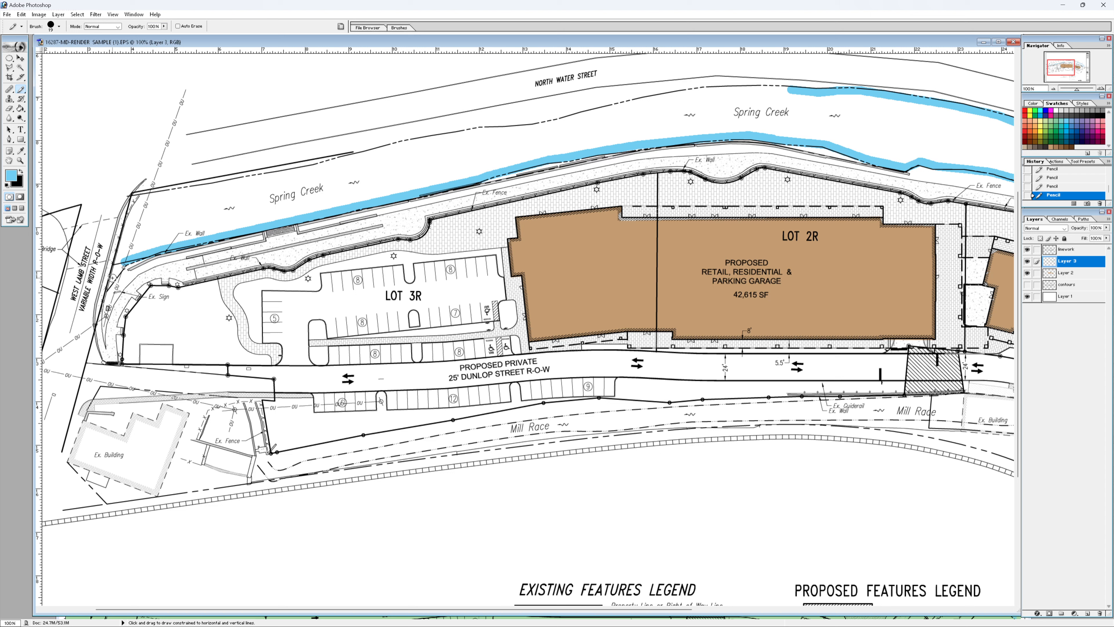
key(g)
click(439, 139)
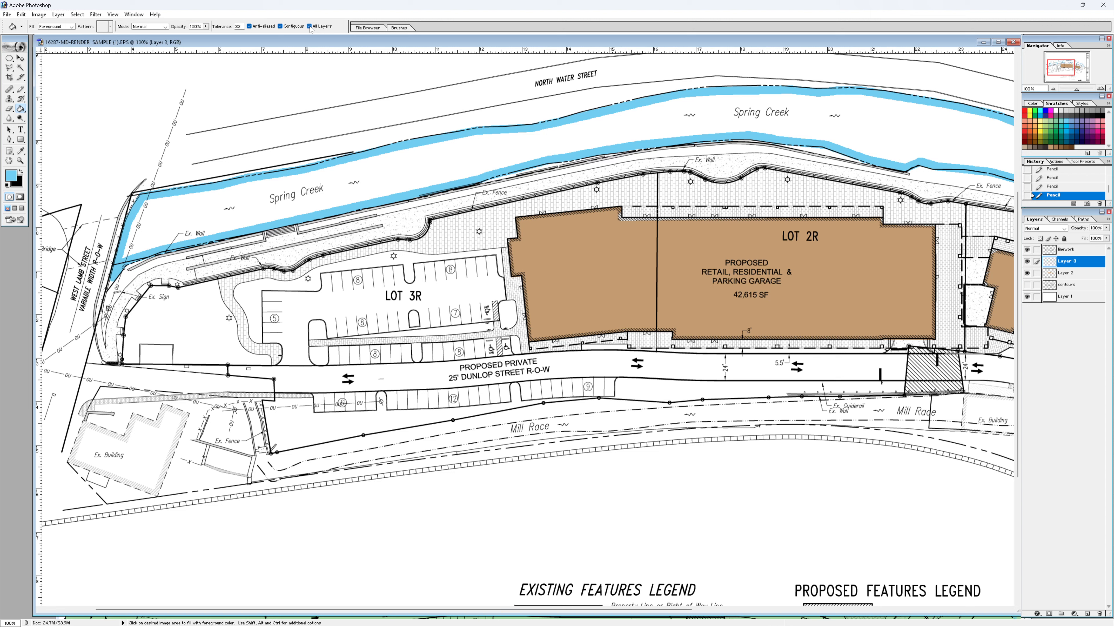
click(310, 26)
click(443, 172)
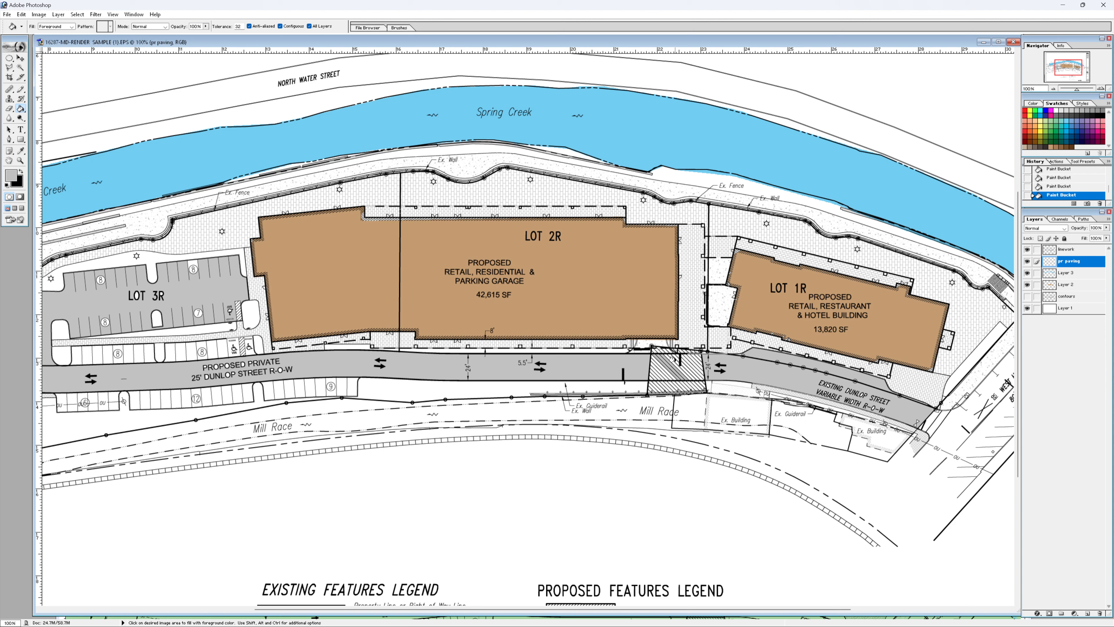
- Complete the gray paving over the LOT 3R and street-side parking stalls on the pr paving layer, using a larger Pencil for remaining gaps
key(b)
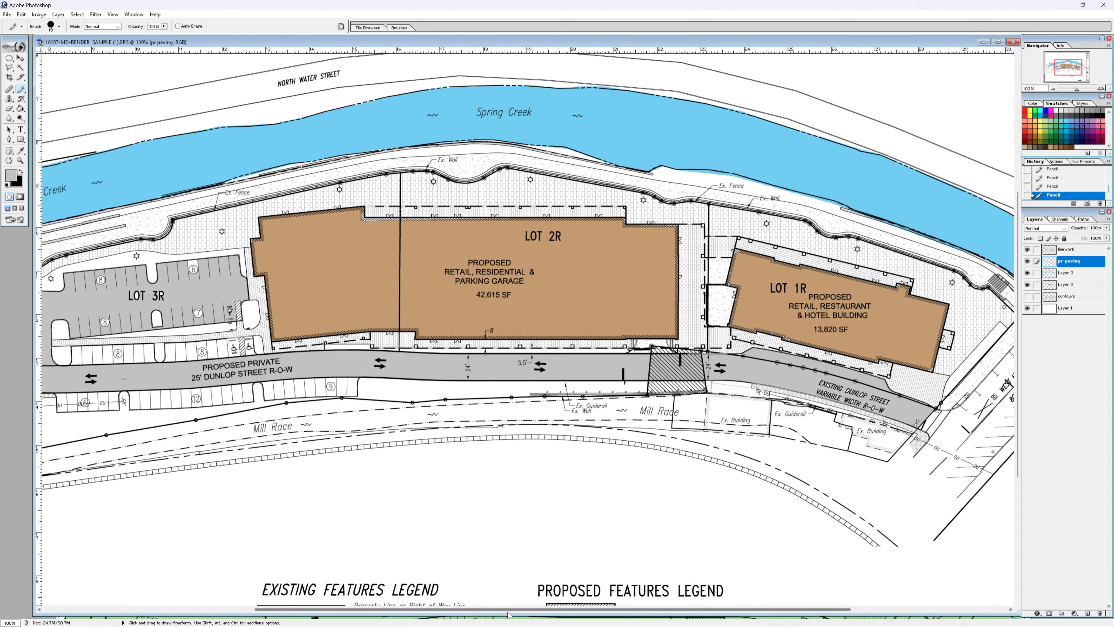
drag(509, 613, 360, 613)
click(59, 27)
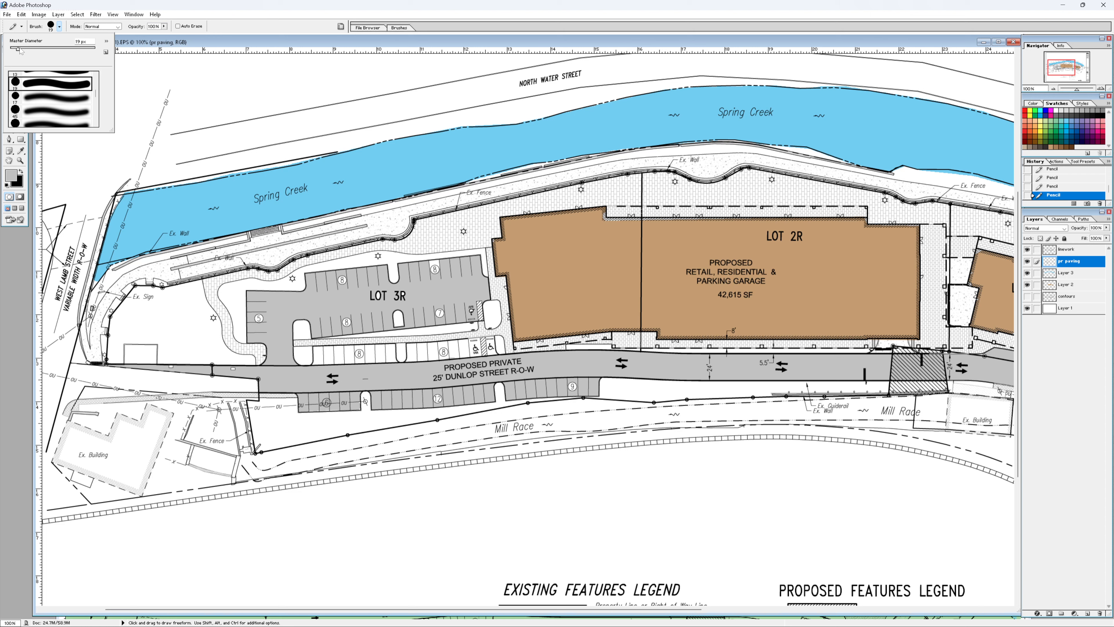
drag(20, 51, 22, 51)
click(488, 351)
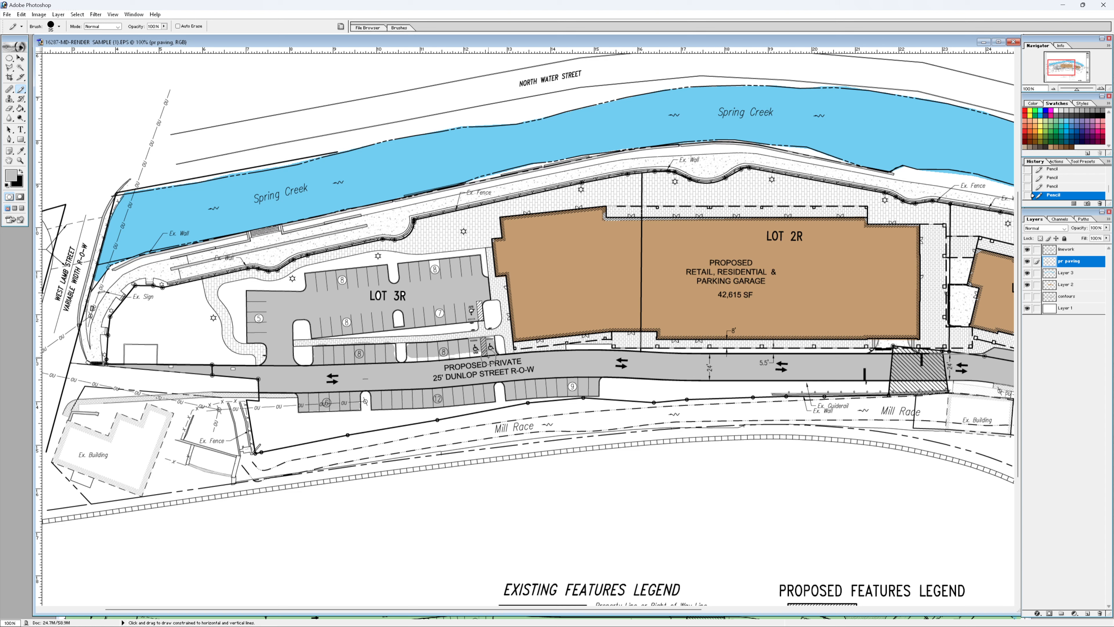
- Fill a new layer beneath contours with light green as the lawn across the entire canvas
click(503, 326)
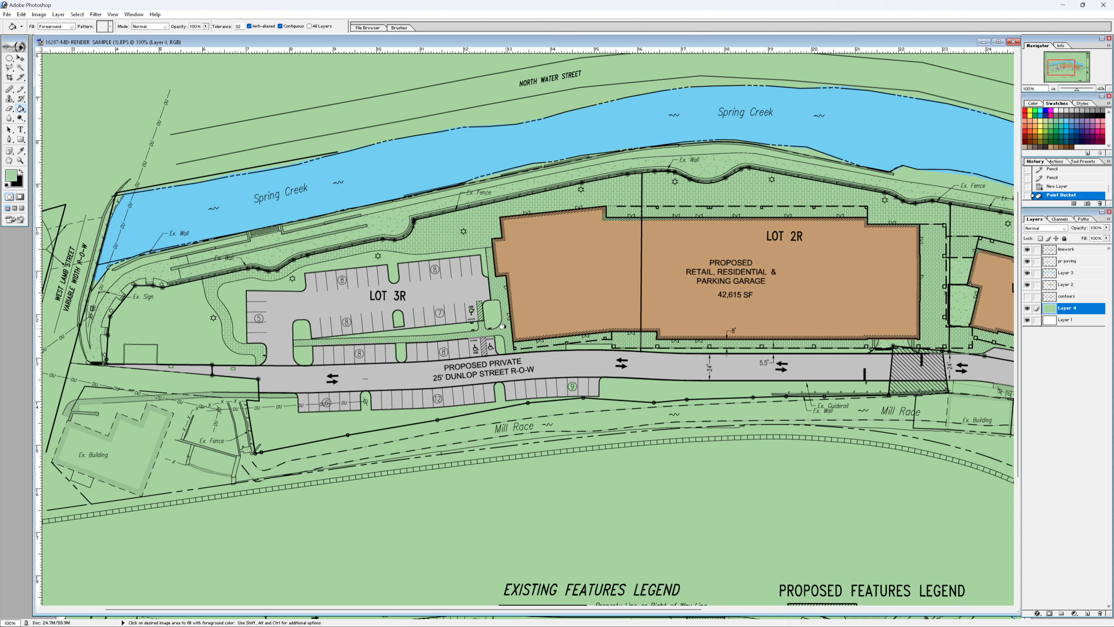
key(ctrl+minus)
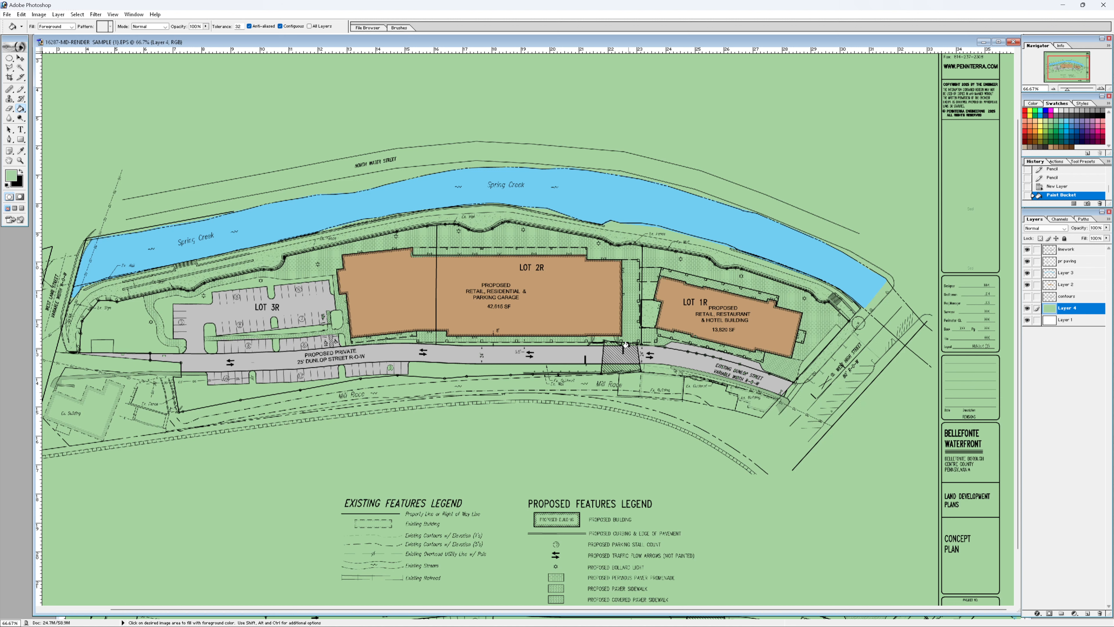
scroll(626, 344, up, 2)
- Show the contours layer and set both the green lawn layer and the contours layer to Multiply
key(shift+alt+m)
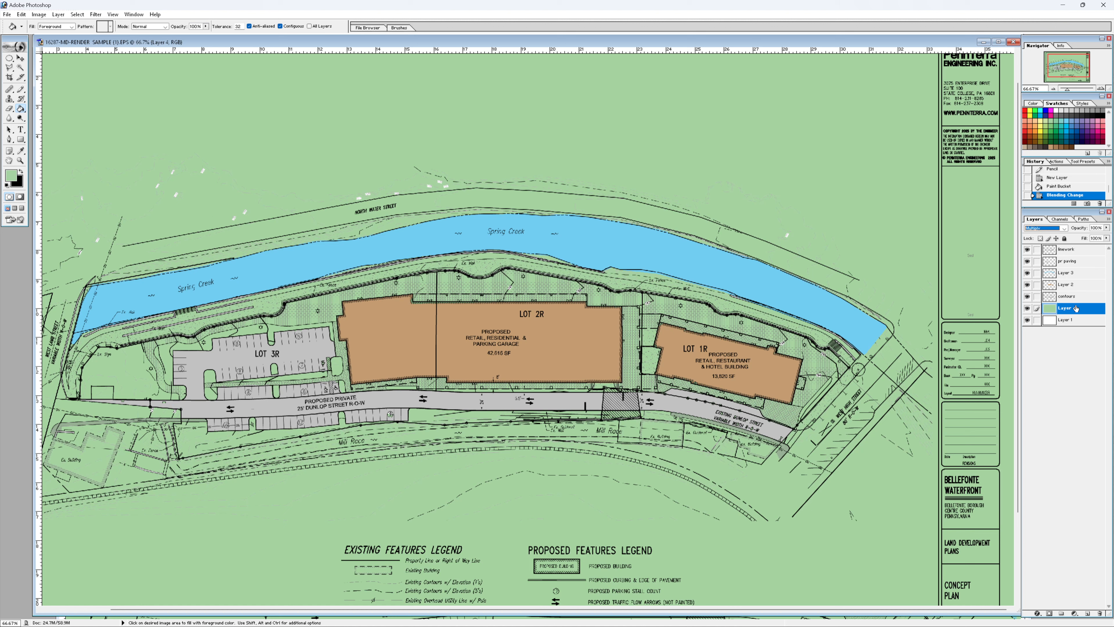
click(1068, 297)
key(shift+alt+m)
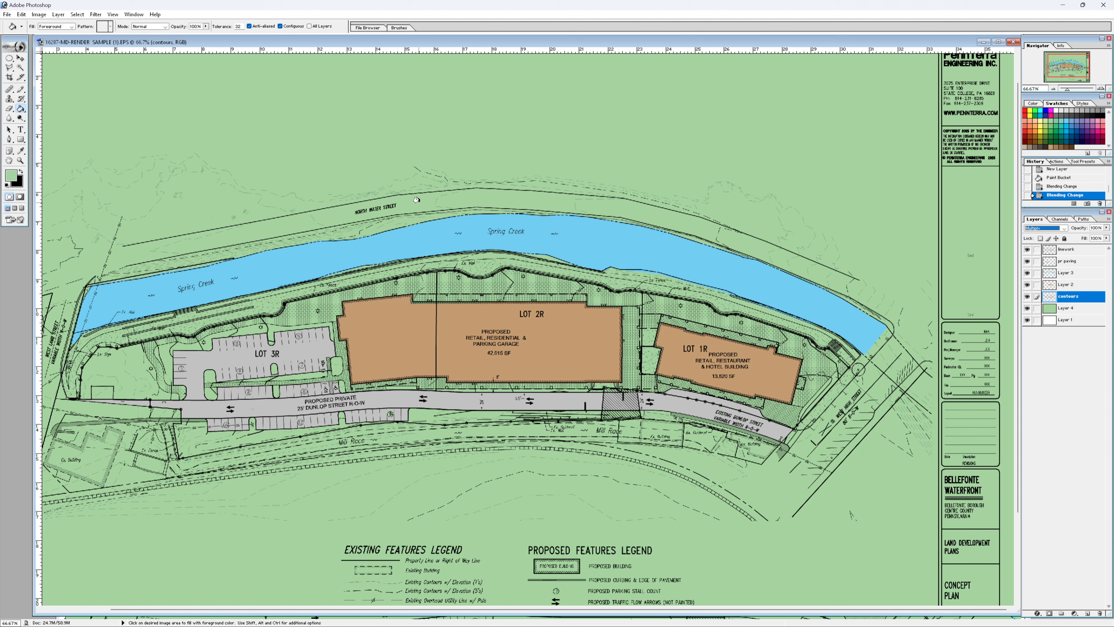
- Add a new layer above the green lawn layer, clip it to the lawn, and set its blend mode to Multiply
click(1076, 313)
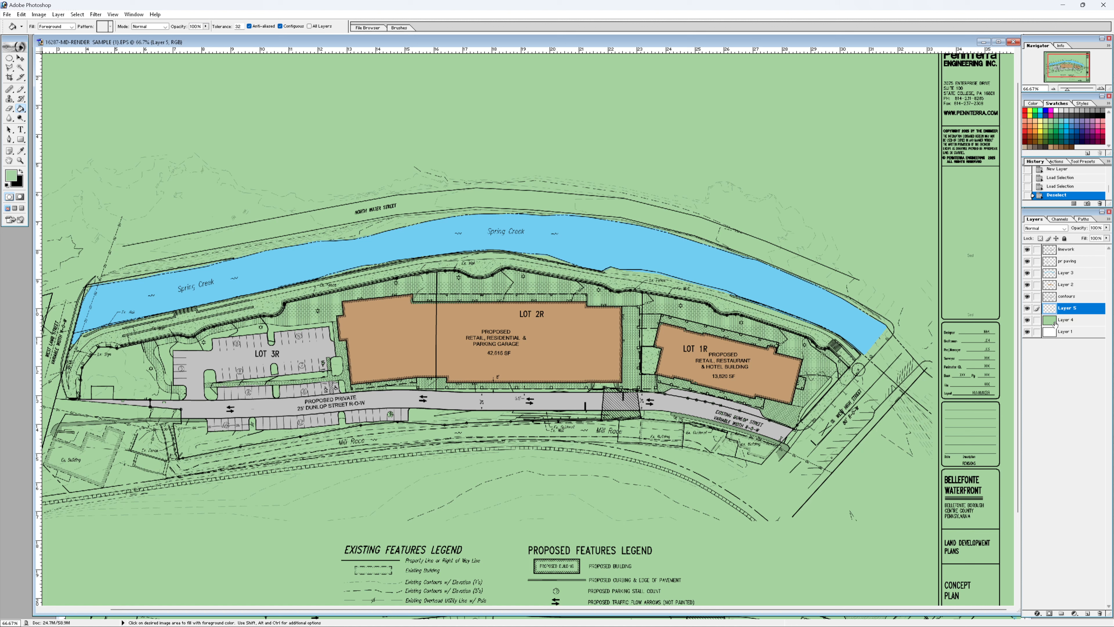
alt+click(1055, 324)
key(shift+alt+m)
- Paint green shading strokes along the creek and site edges with the Pencil and soften them with Gaussian Blur
key(b)
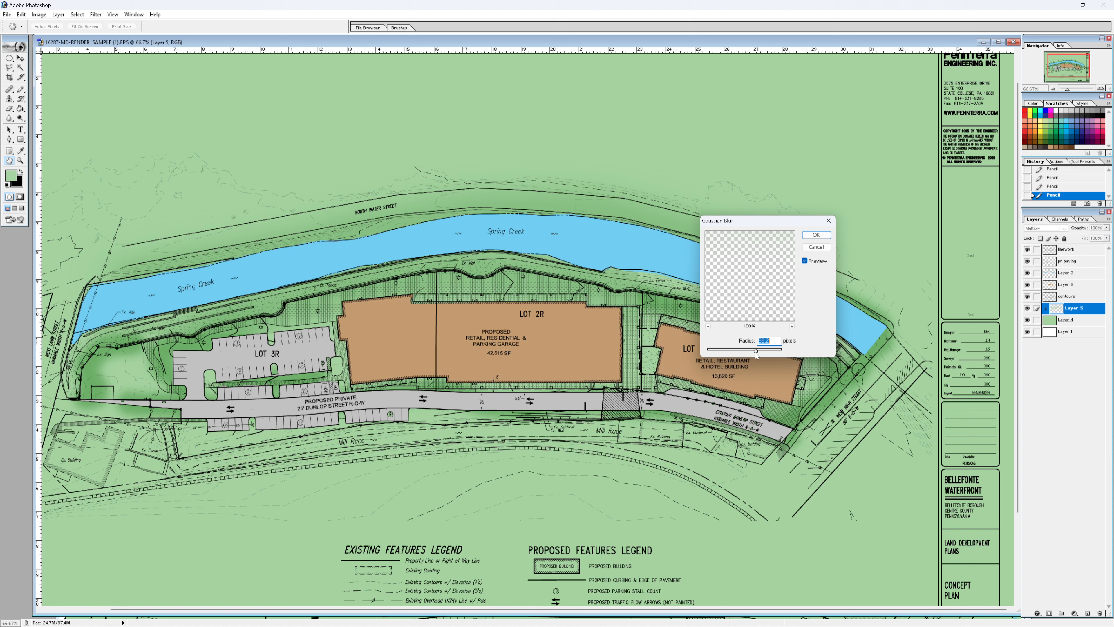
key(Return)
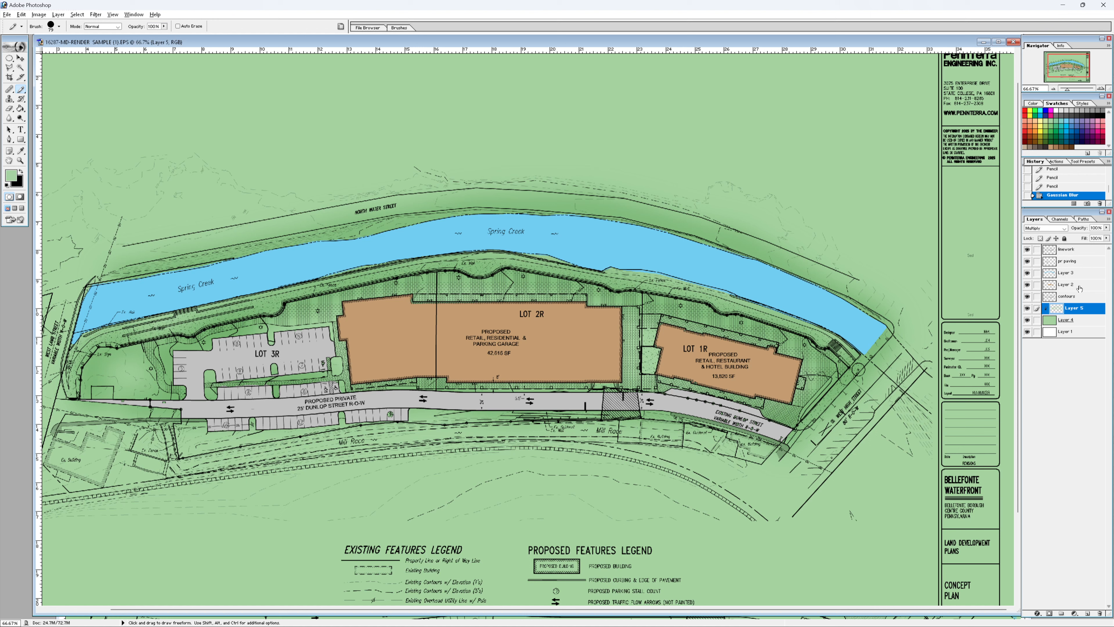
- Add a drop shadow to the tan building layer with 44% opacity and 43 px distance, and adjust its light angle
double_click(1080, 288)
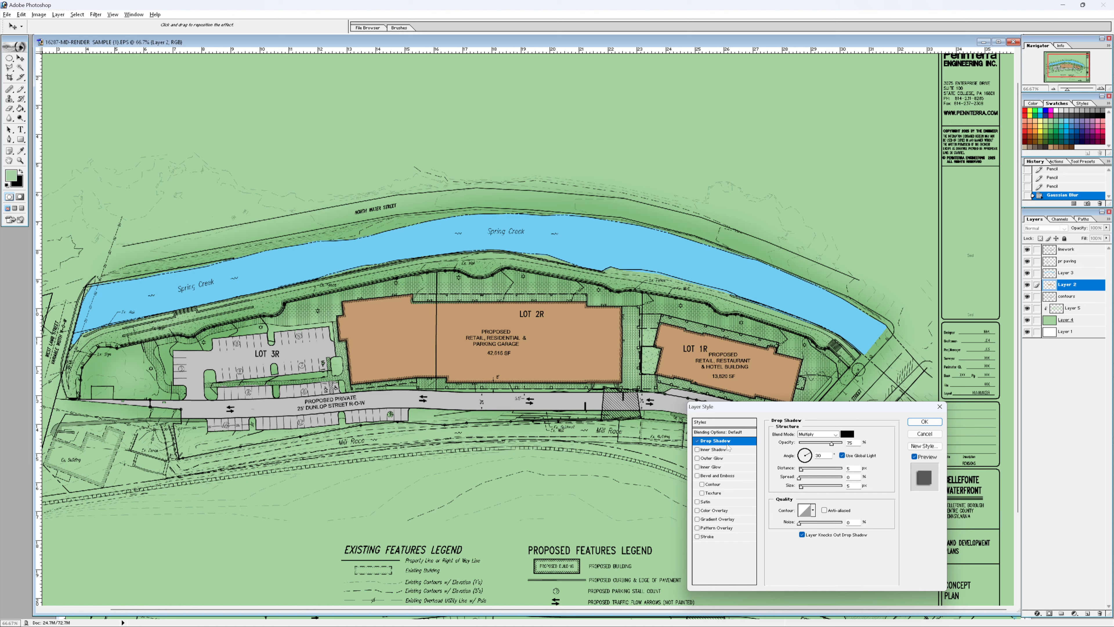
click(809, 455)
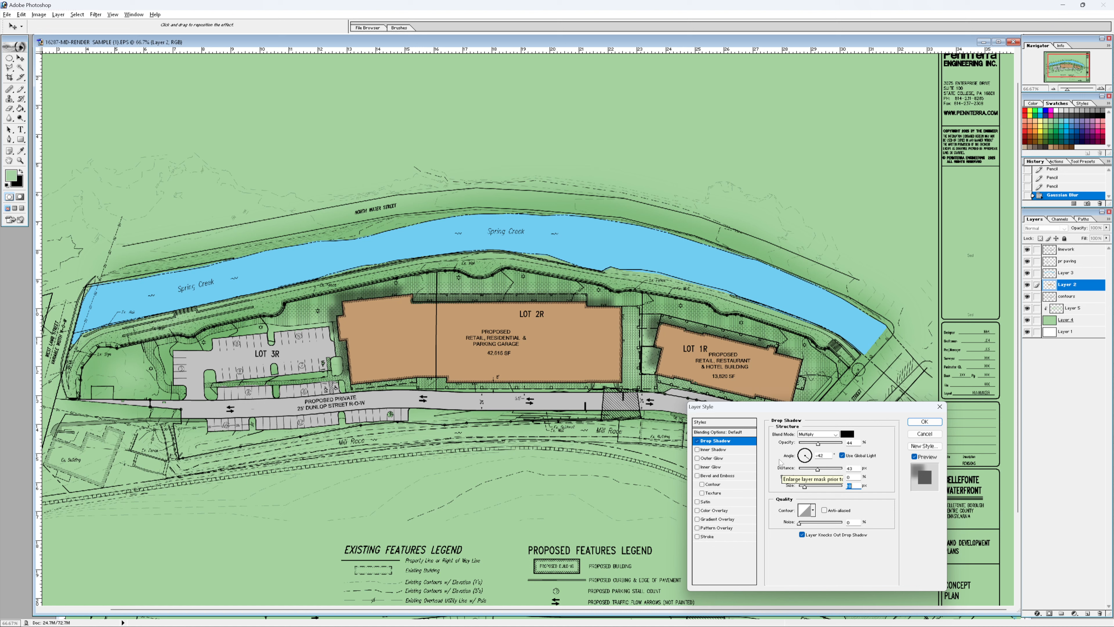
click(806, 455)
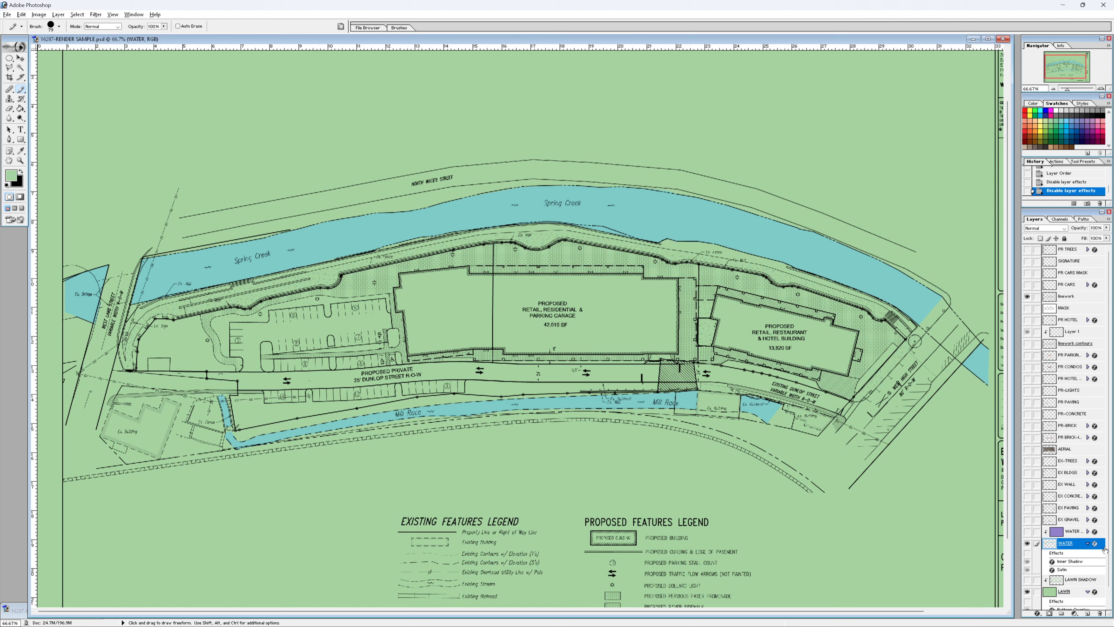
- Show the existing paving and gravel layers, and apply a Bevel and Emboss effect to the EX BLDGS layer
drag(1027, 507, 1027, 519)
click(1088, 508)
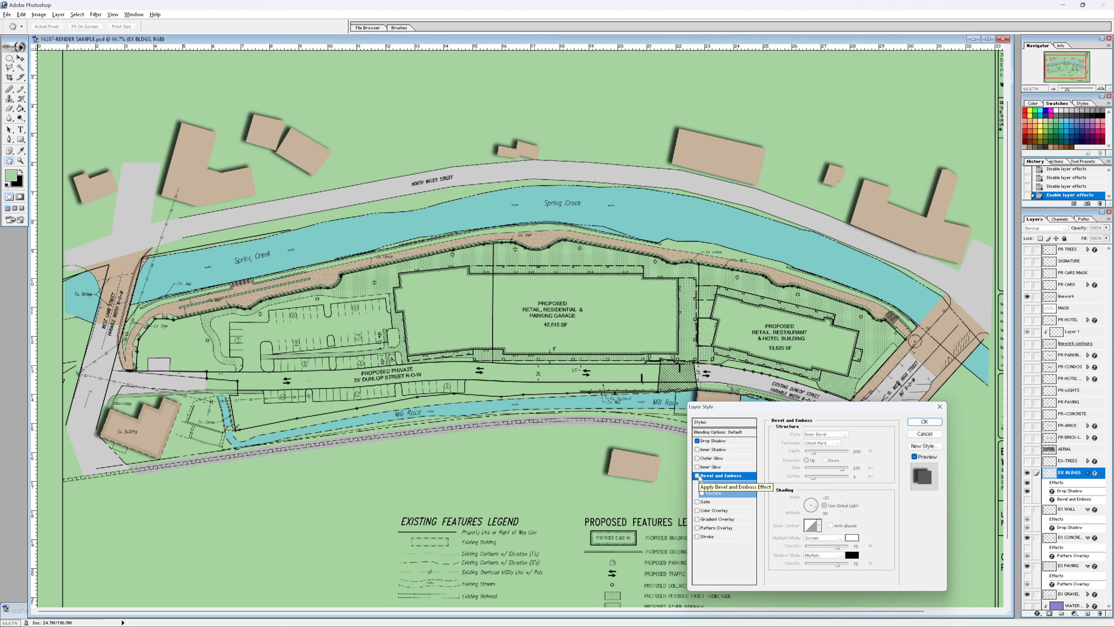
click(697, 476)
key(Return)
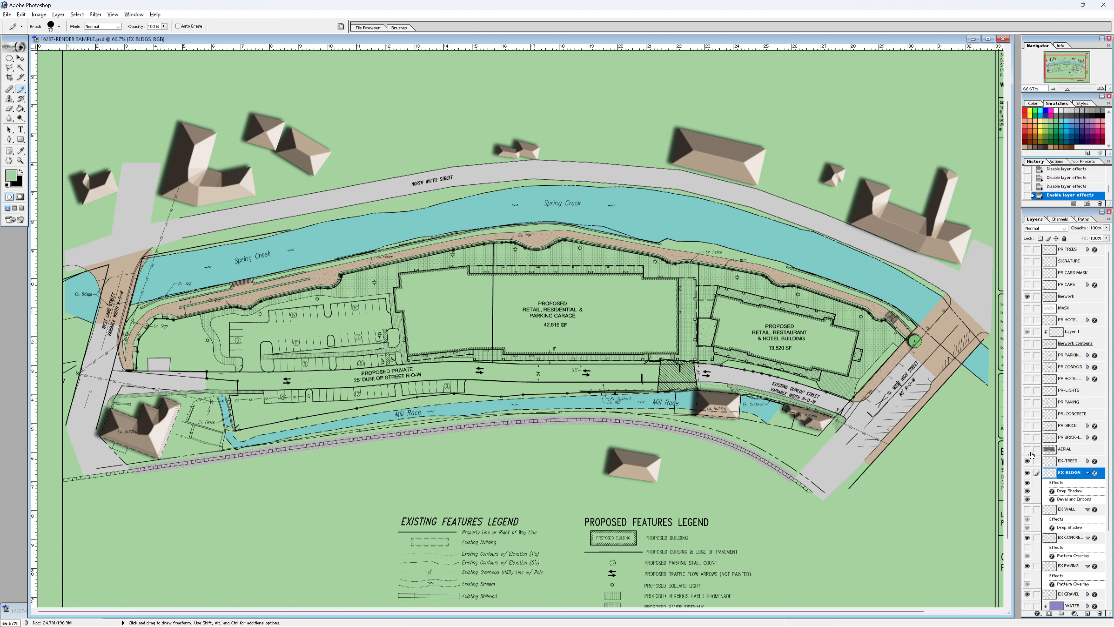
- Show the AERIAL layer over the plan, fade it to about 31% opacity, and raise its opacity back to full
click(1028, 449)
click(1067, 449)
drag(1107, 228, 1077, 237)
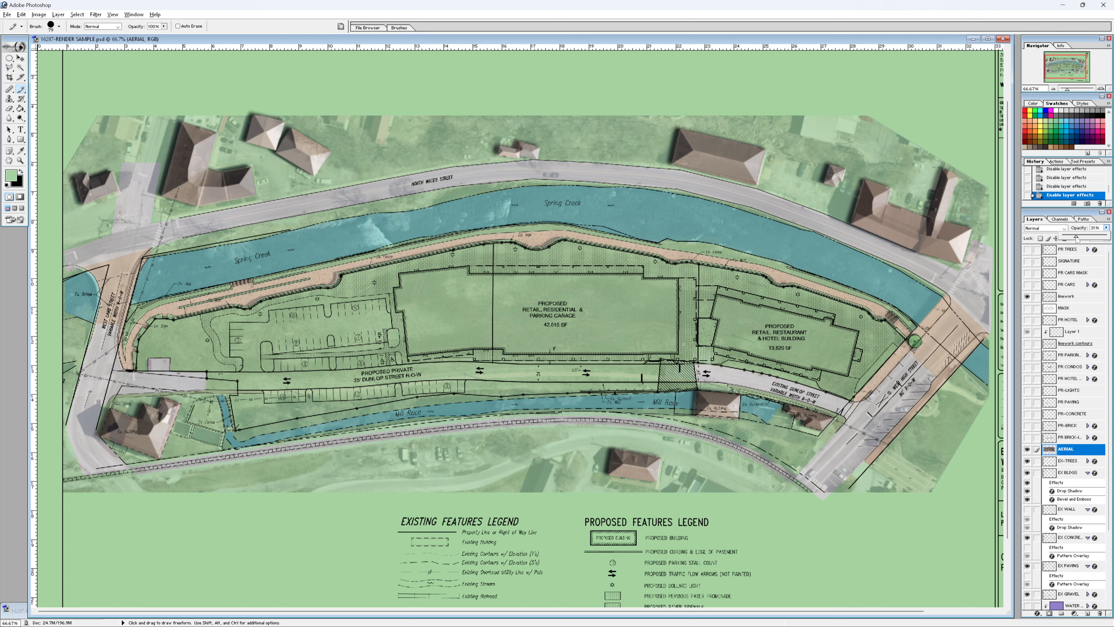
drag(1077, 237, 1107, 236)
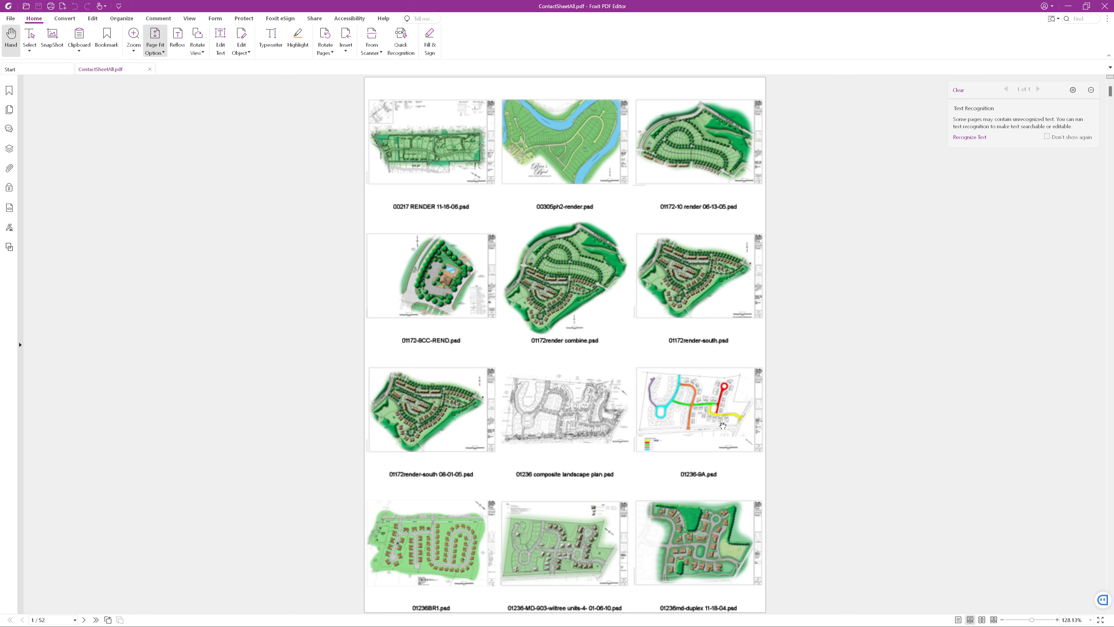
- Switch to ContactSheetAll.pdf in Foxit PDF Editor and look through the thumbnail pages of past Photoshop site renderings
scroll(723, 425, down, 2)
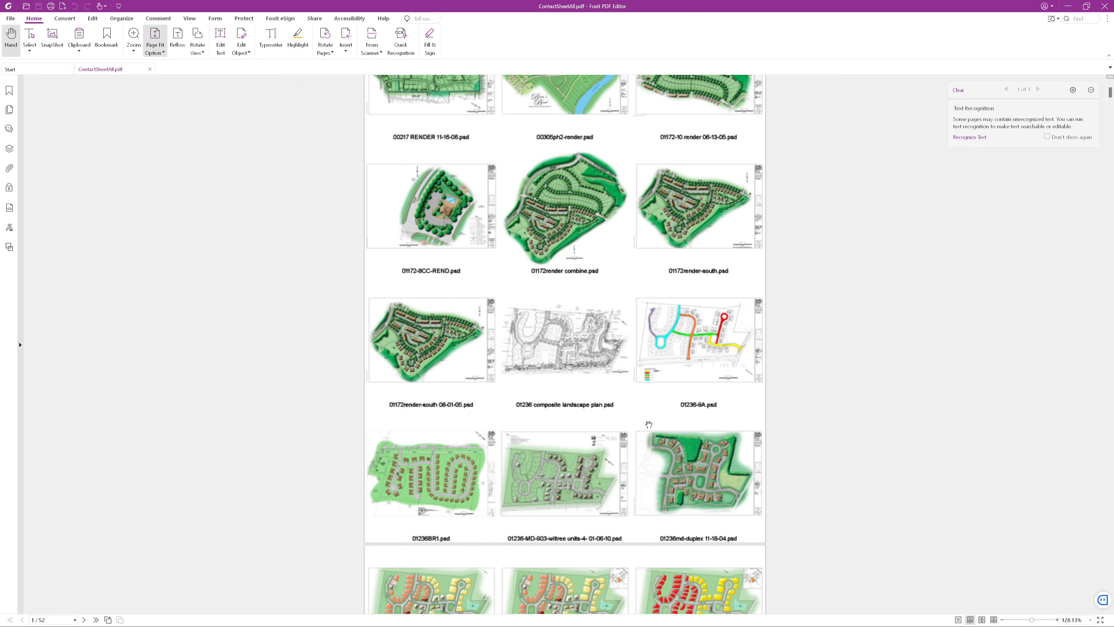
scroll(604, 380, down, 15)
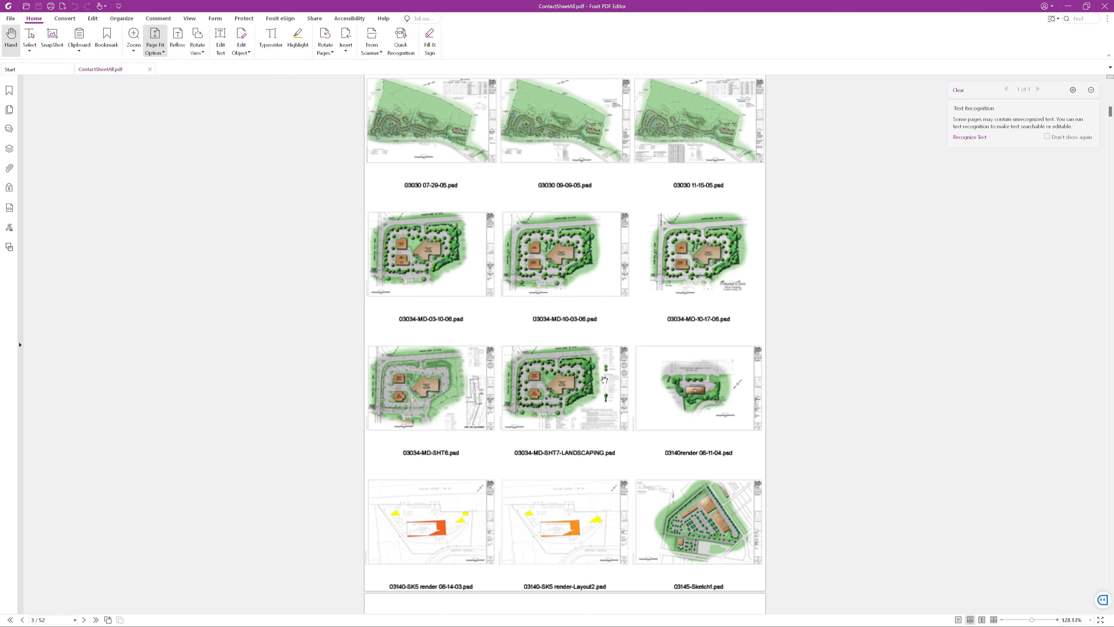
scroll(604, 380, down, 15)
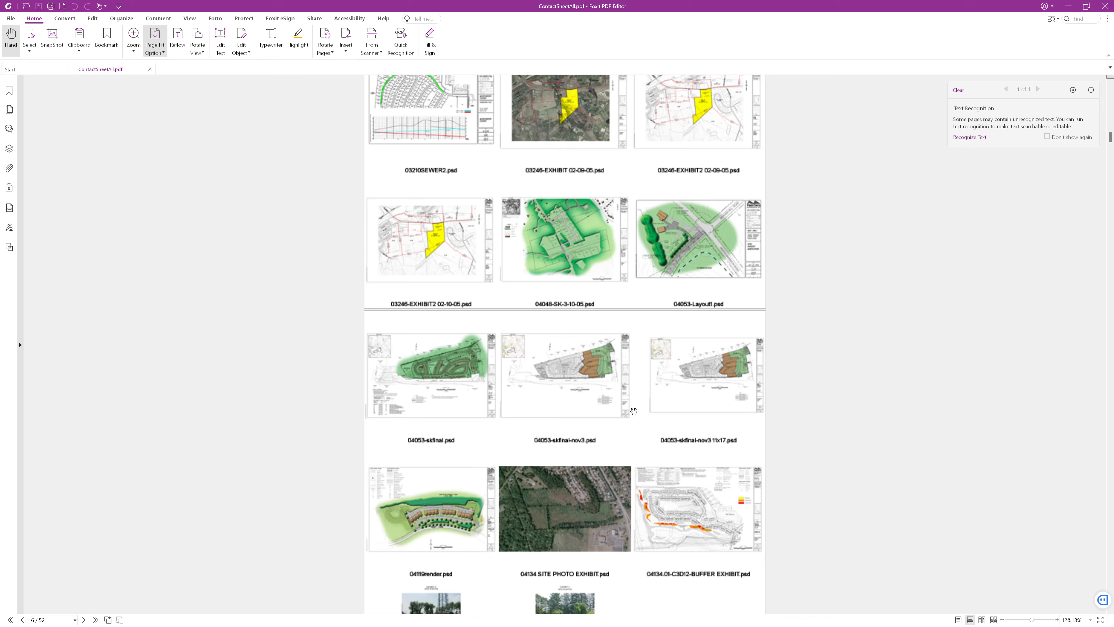
scroll(634, 410, down, 15)
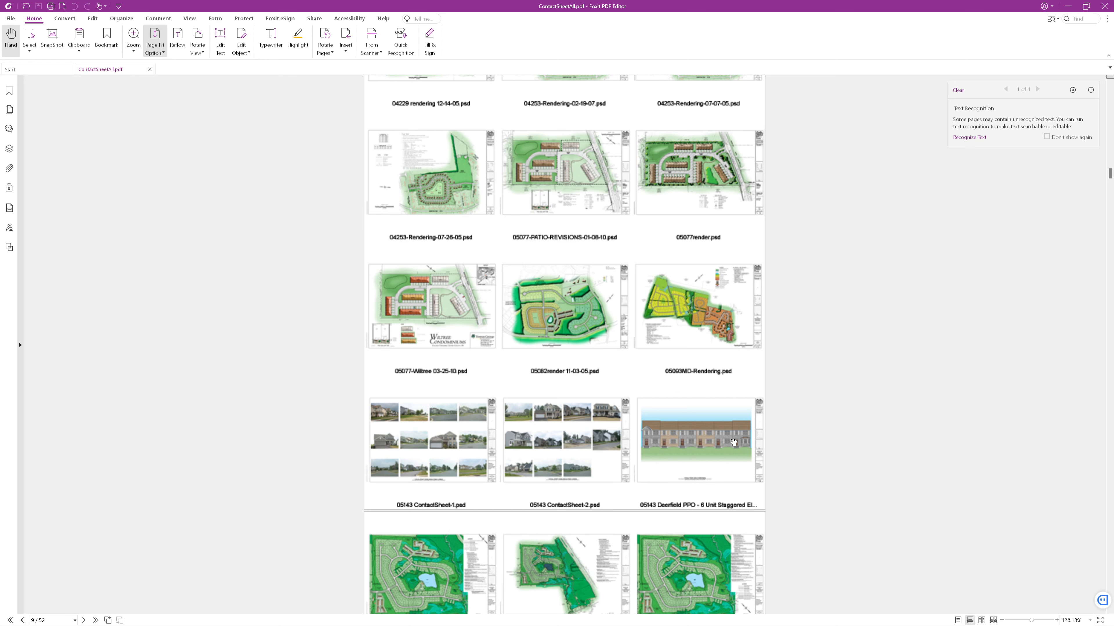
scroll(734, 442, down, 15)
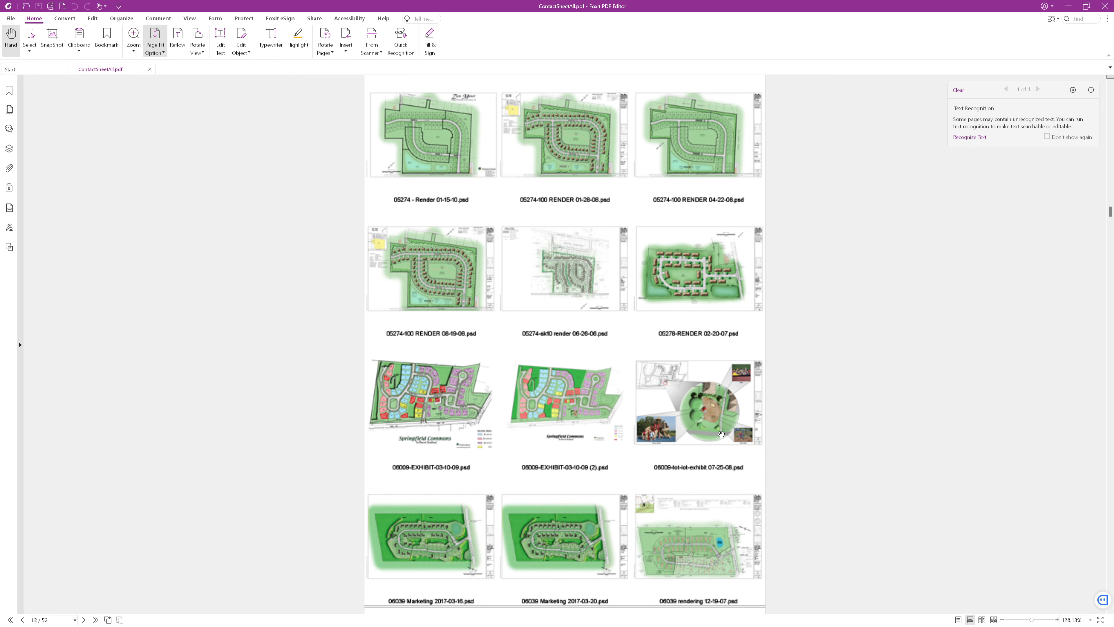
scroll(721, 434, down, 5)
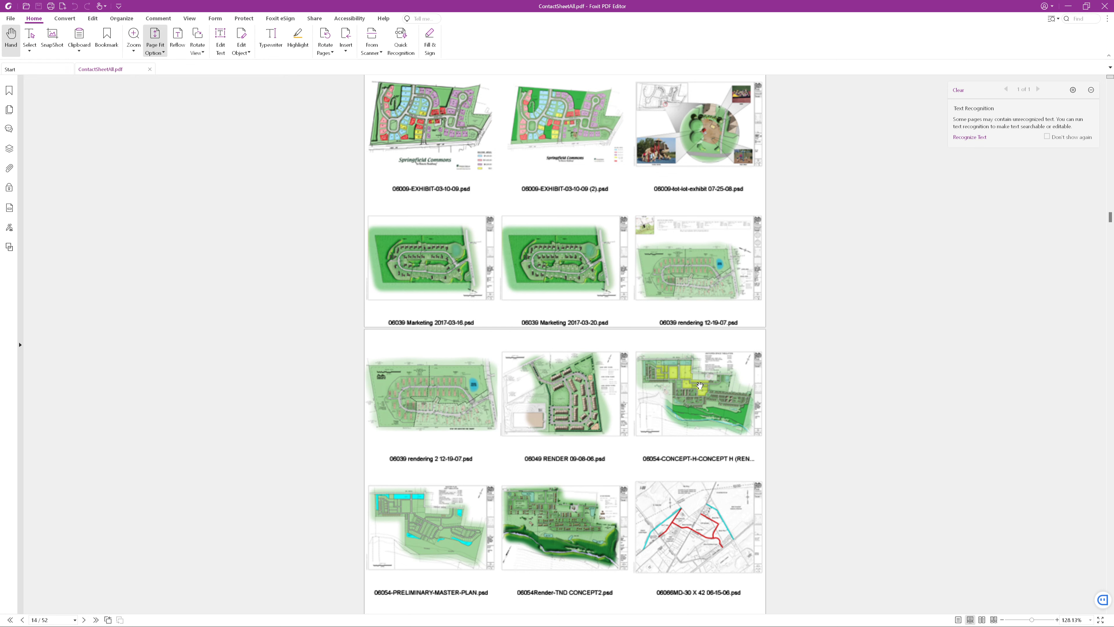
scroll(699, 386, down, 9)
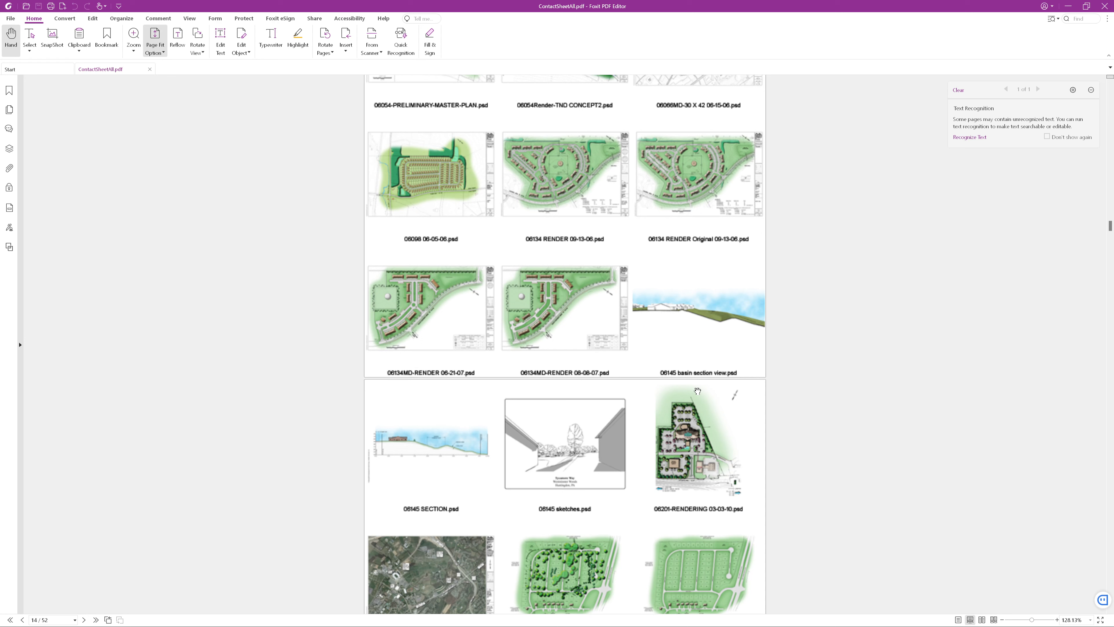